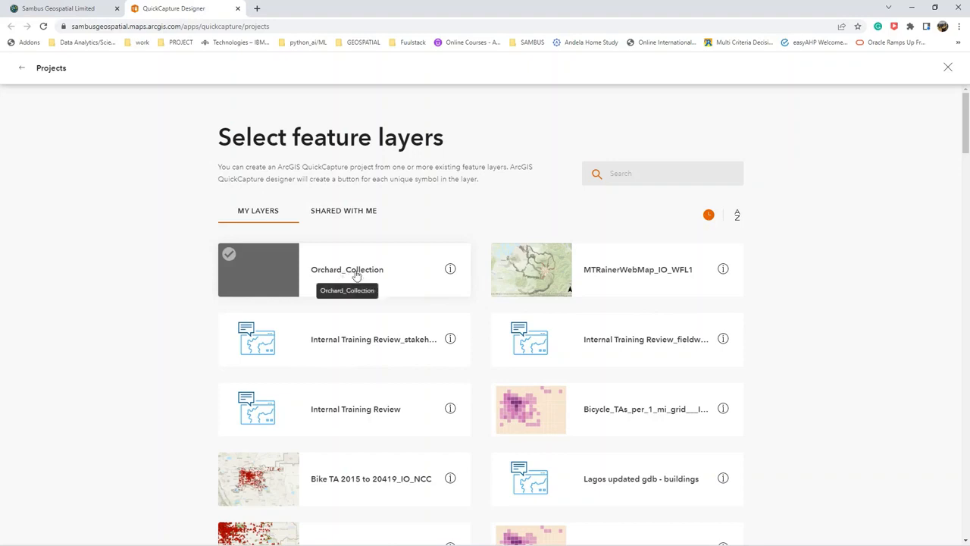
Create a project from the Orchard_Collection feature layer and title it Orchard_Collection_UI.
click(355, 276)
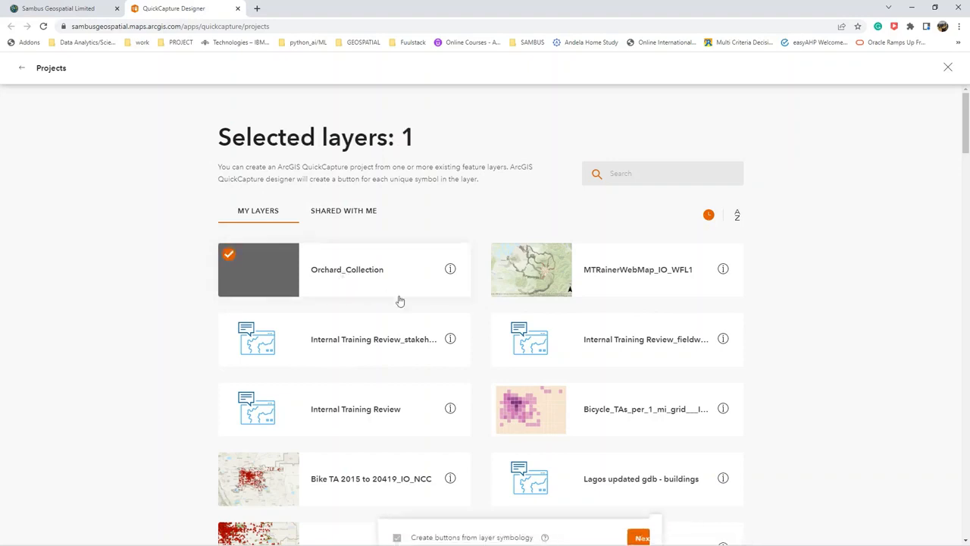
click(602, 525)
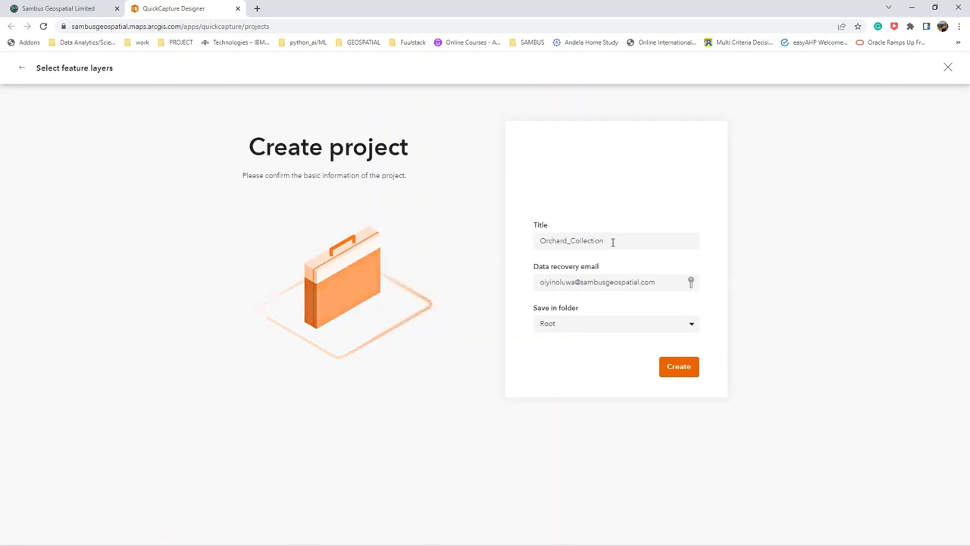
click(613, 241)
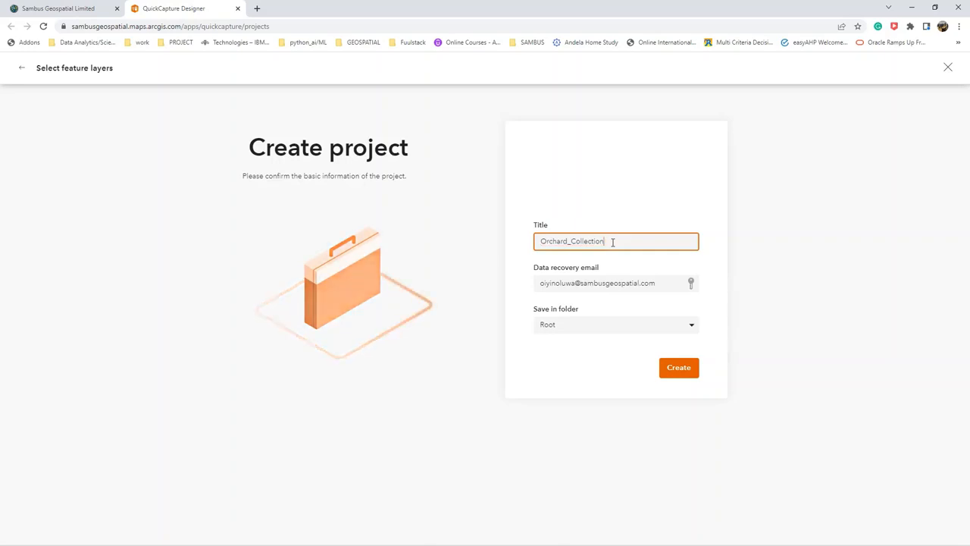
text(_UI)
click(686, 369)
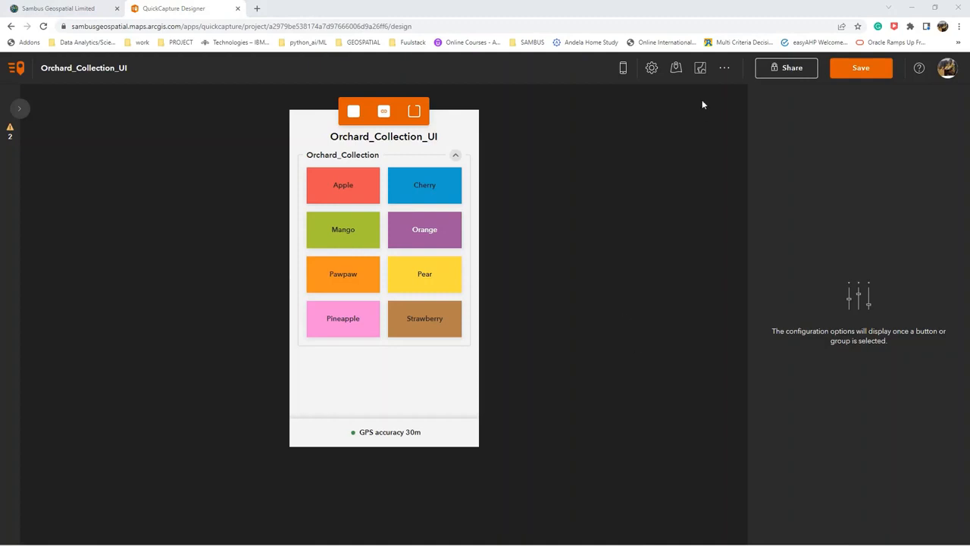
Open the item details of the project's Orchard_Collection layer and display the list of its data fields.
click(675, 72)
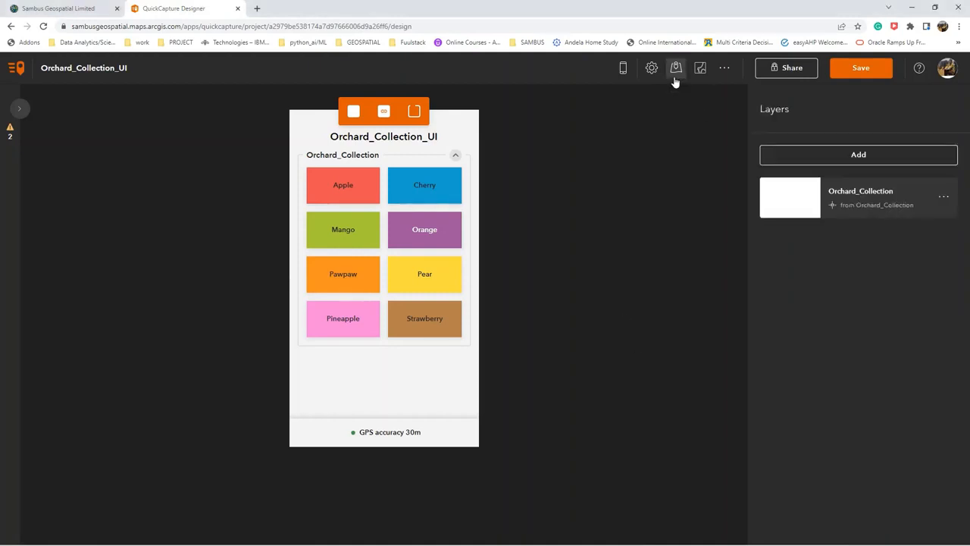
click(947, 199)
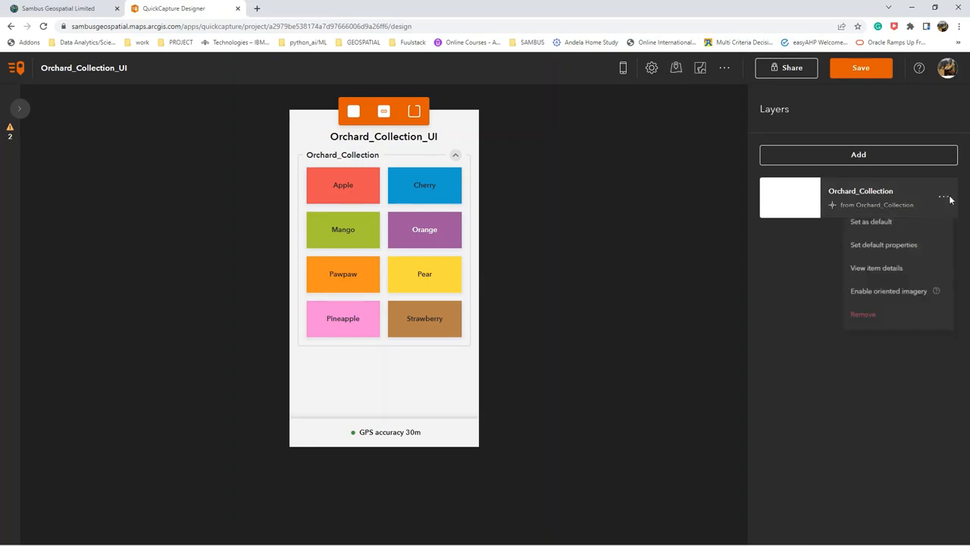
click(884, 272)
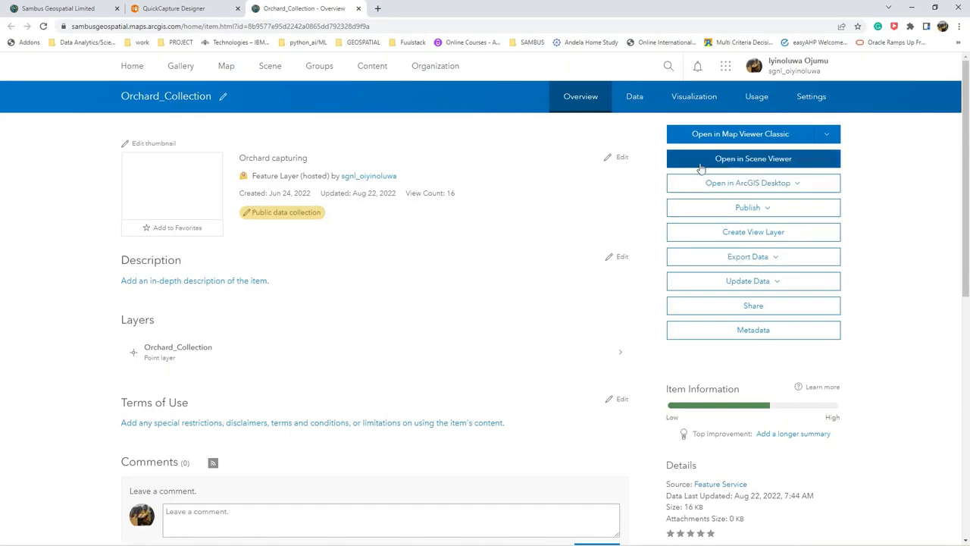
click(642, 108)
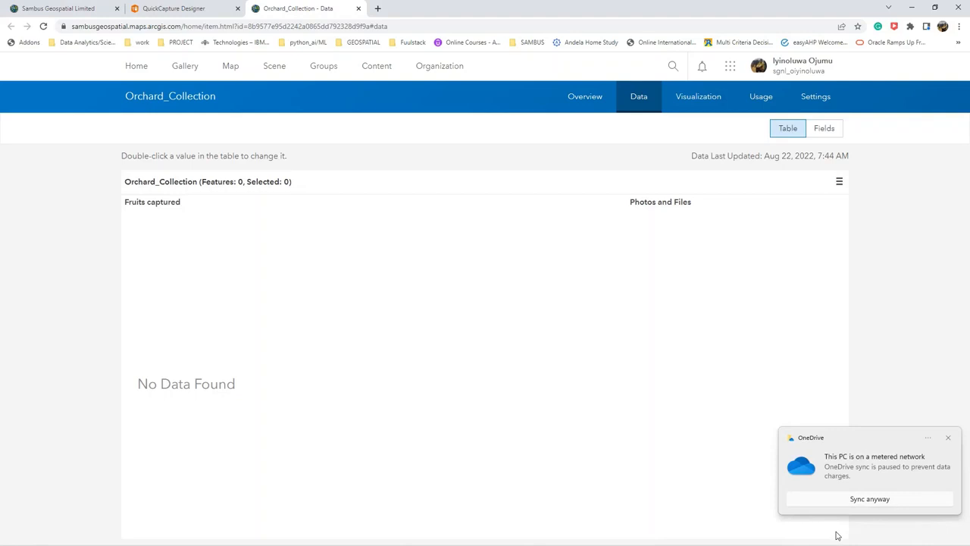
click(826, 128)
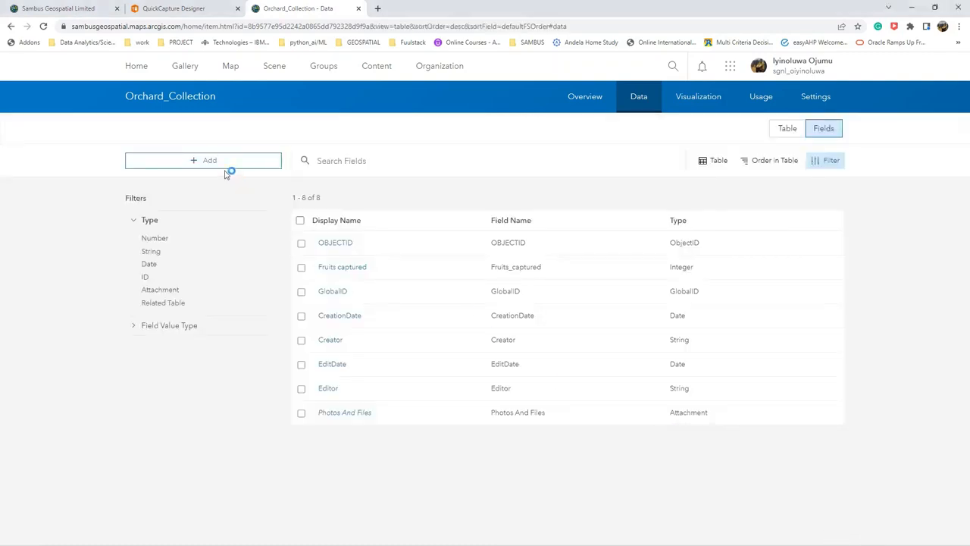
Add a string field named Field_Worker with the display name "Name of Field Worker" to the layer.
click(224, 169)
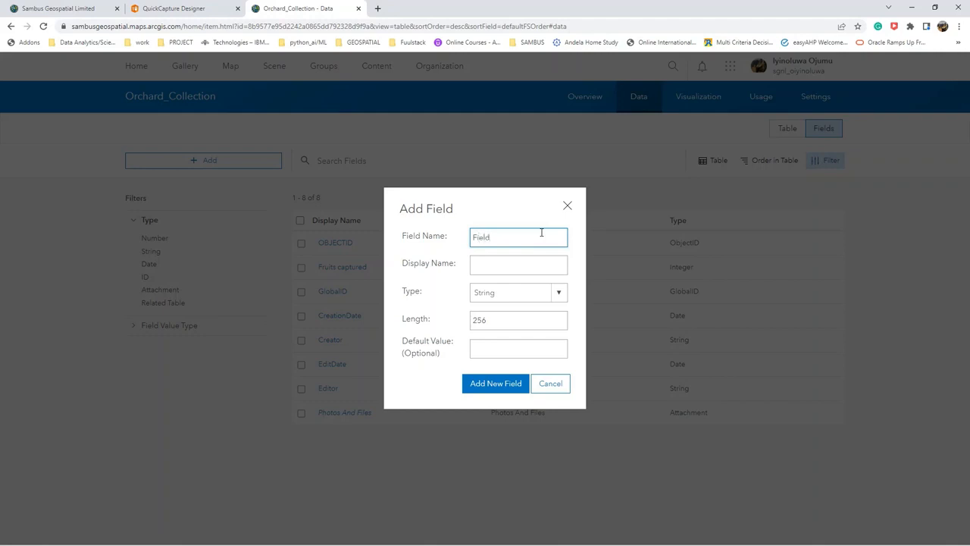
text(Worker)
click(527, 268)
text(Name of)
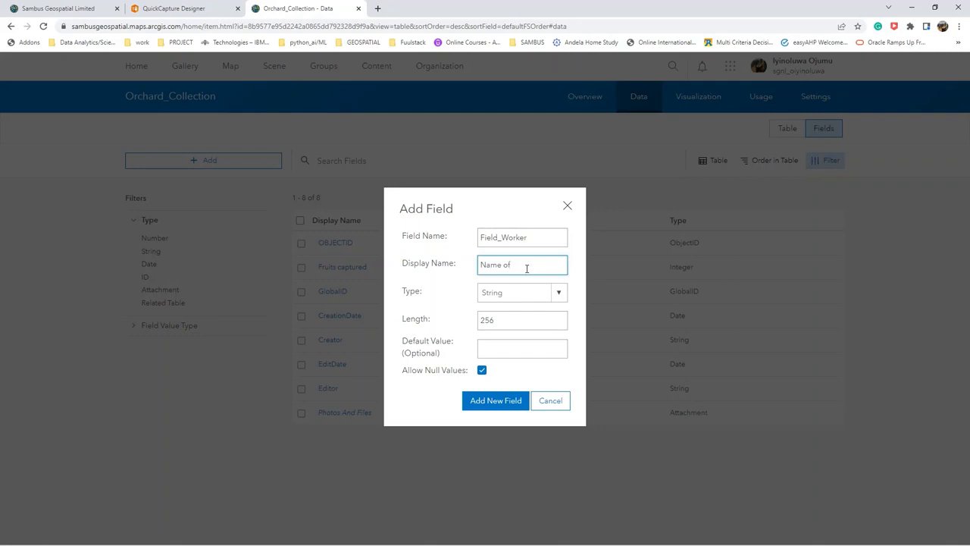
text( Field w)
click(506, 403)
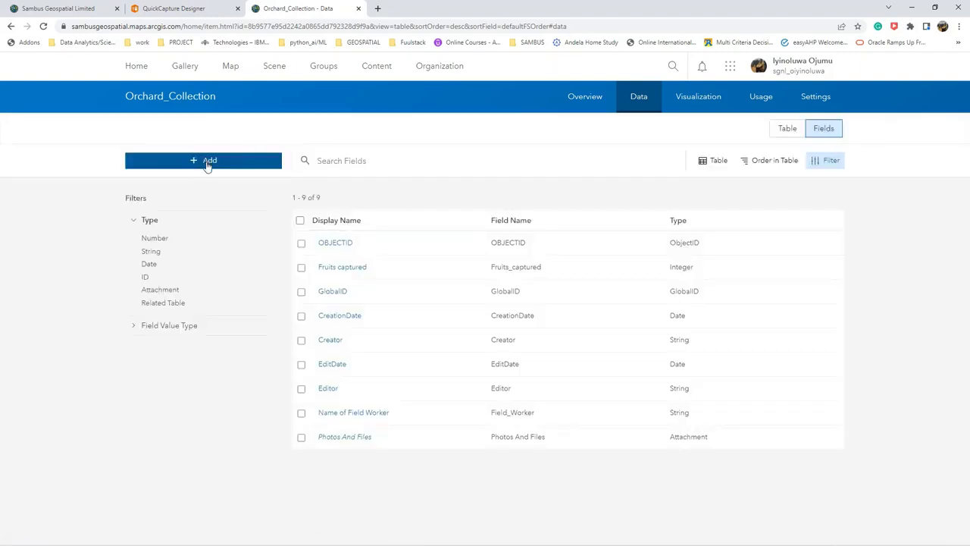
Add a string field named Team_Name with the display name "Name of team" to the layer.
click(207, 162)
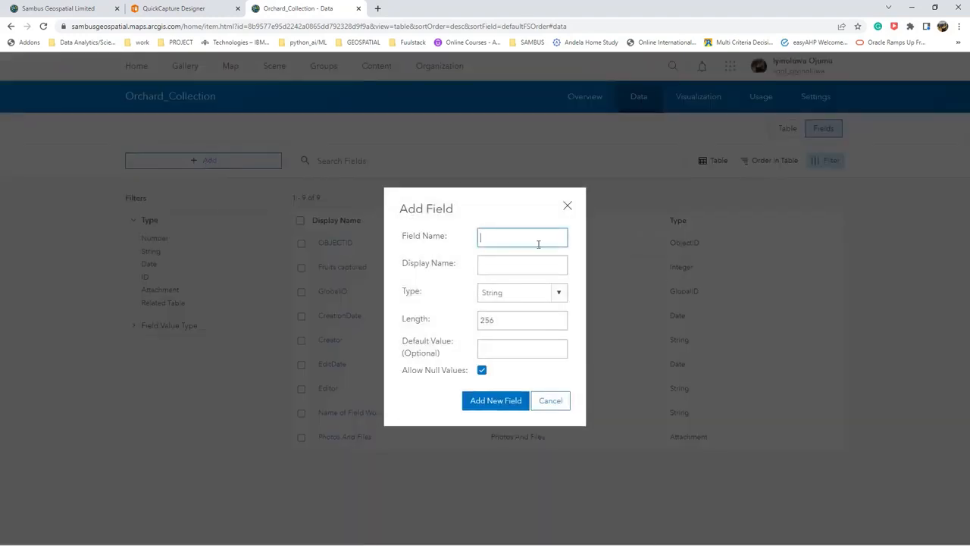
text(Team Name)
click(533, 263)
text(Name )
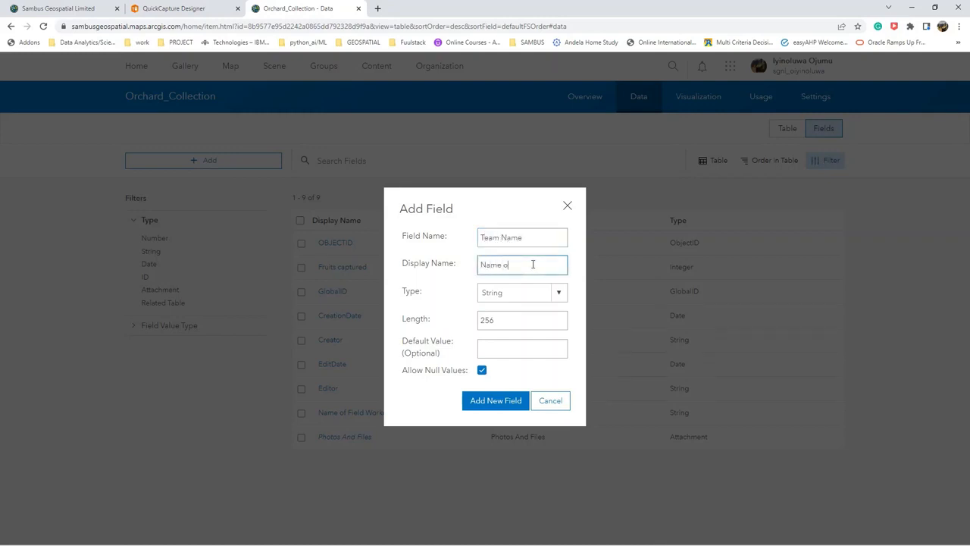
text(of team)
click(515, 401)
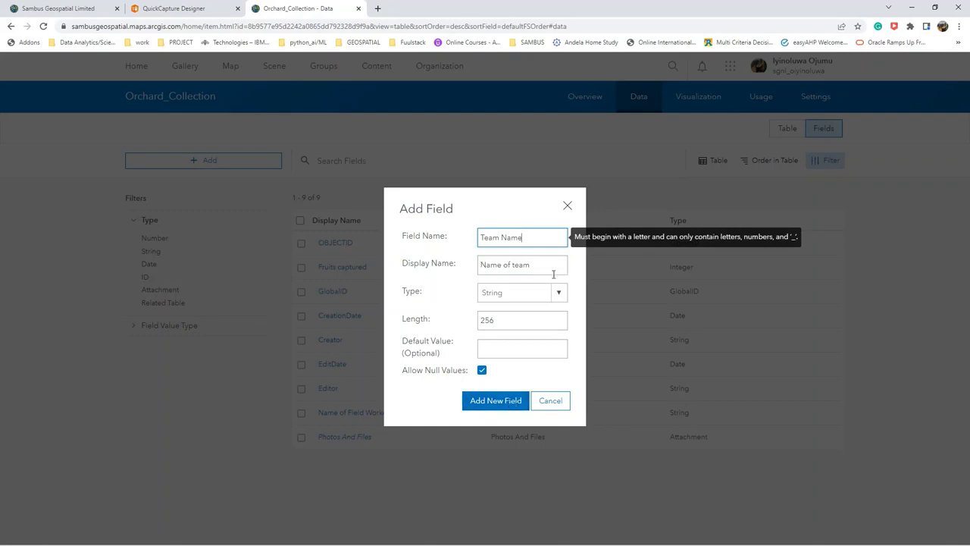
click(500, 239)
key(BackSpace)
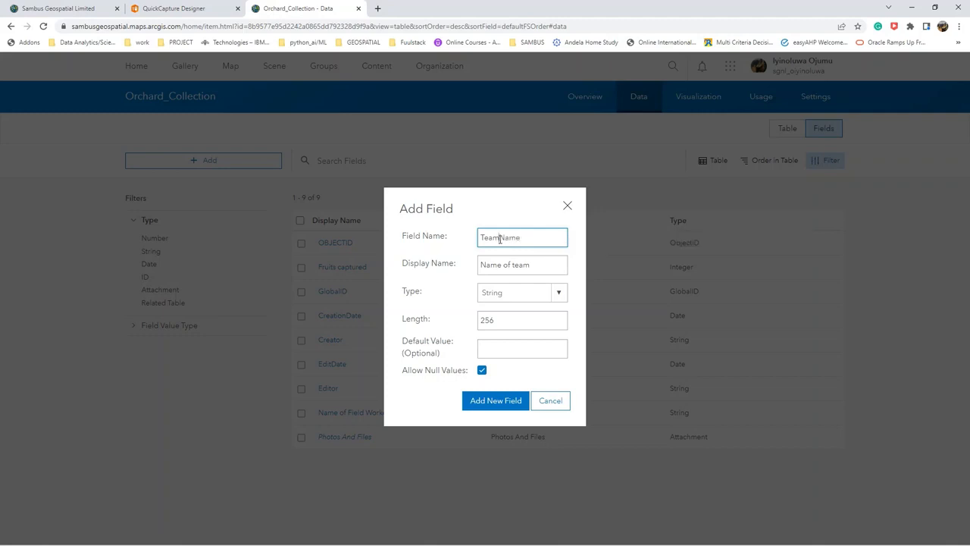
text(_)
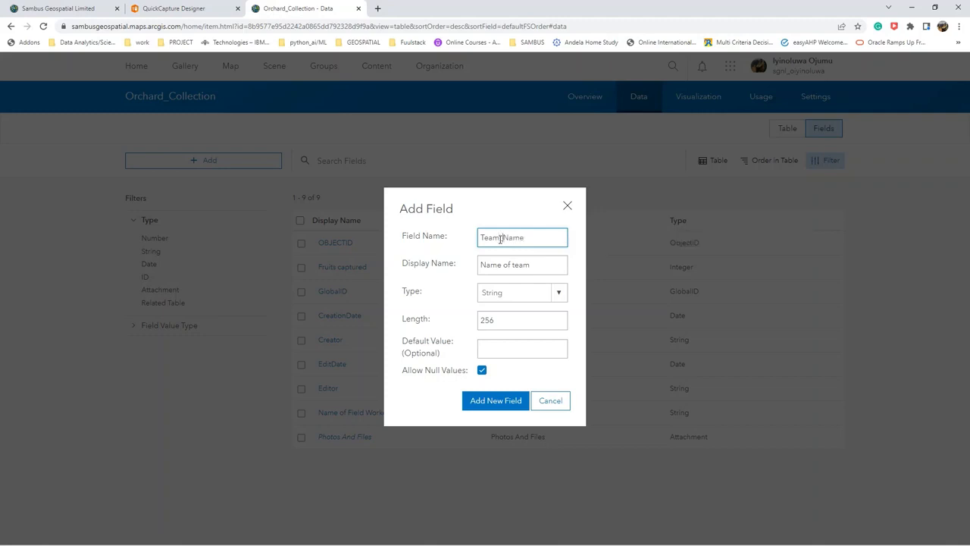
click(500, 405)
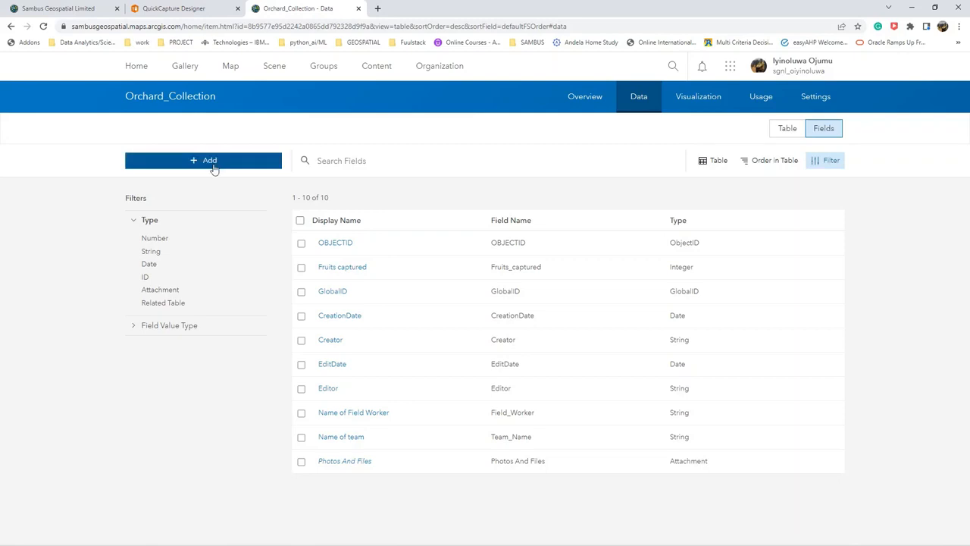
Add a string field named Fruits_Condition with the display name "Condition of Fruits" to the layer.
click(213, 164)
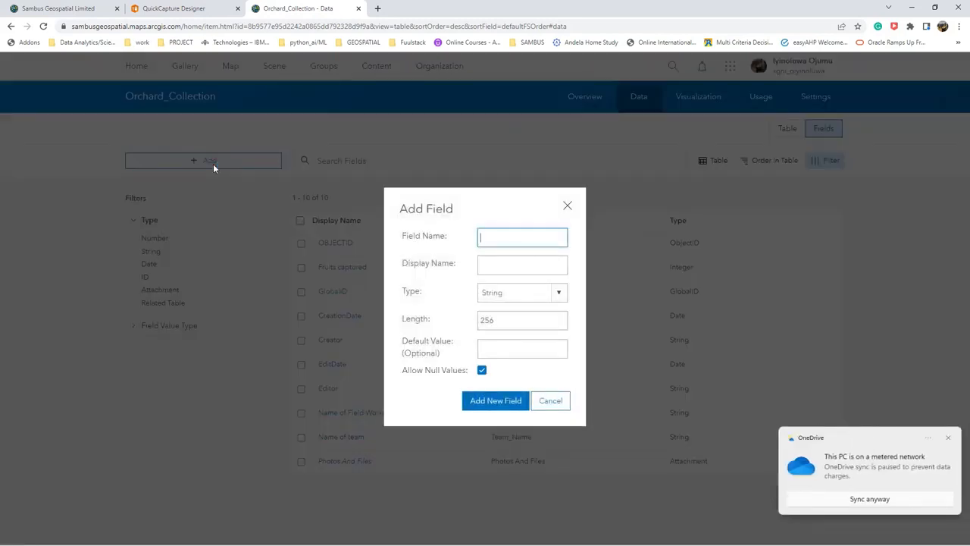
click(934, 502)
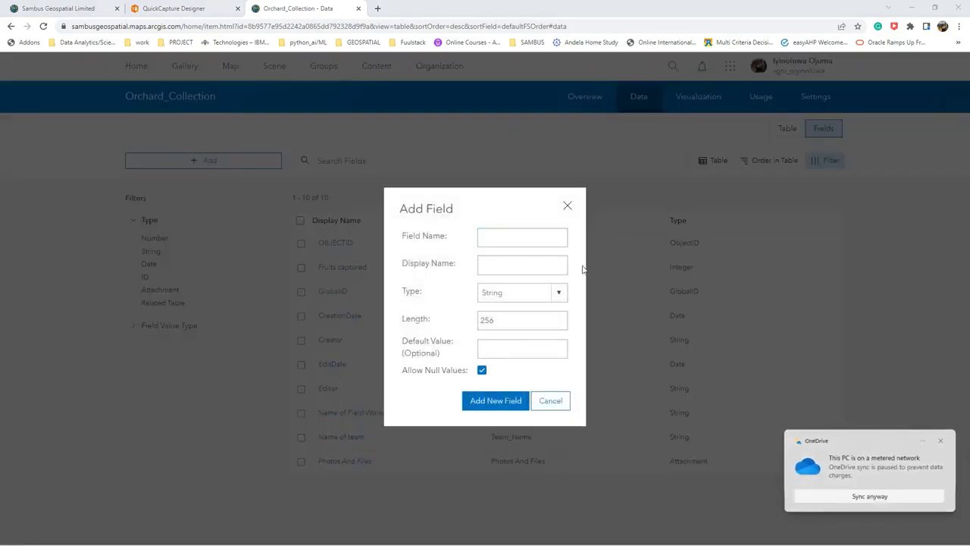
click(510, 239)
text(Fruits_Condition)
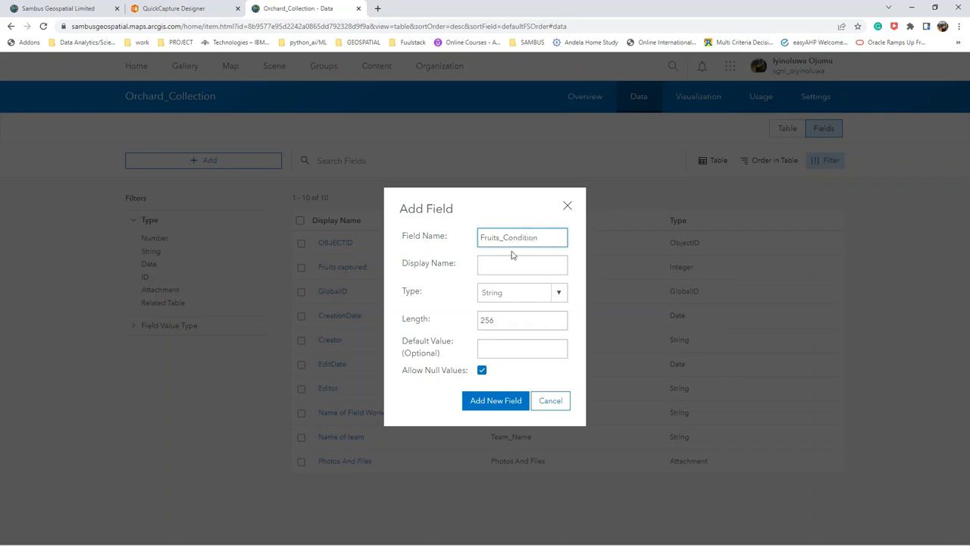
click(516, 262)
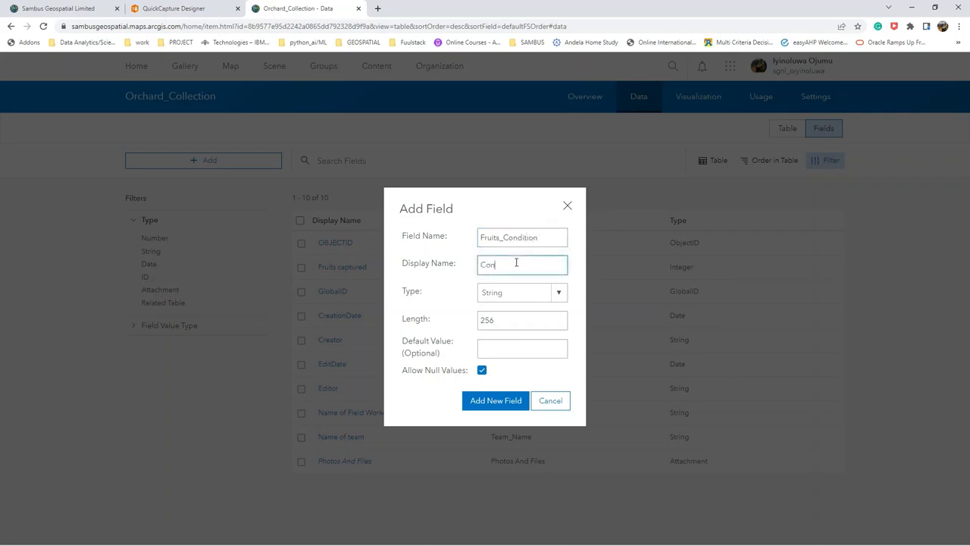
text(Conditio)
text(n of Fruits)
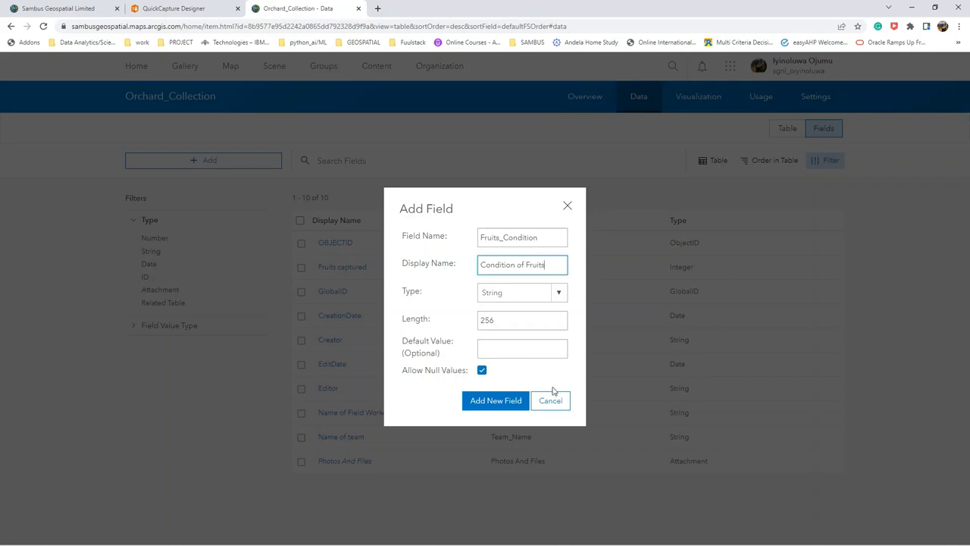
click(518, 408)
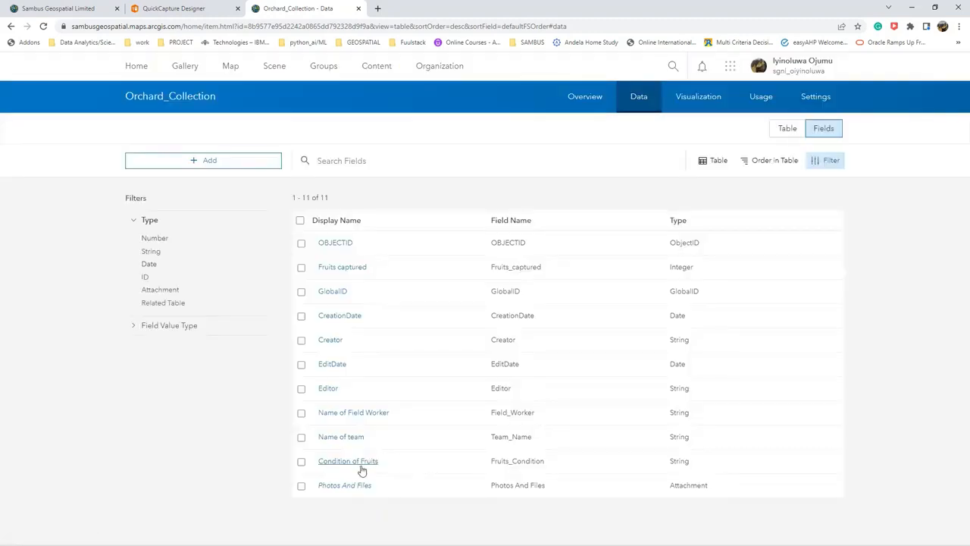
Create a list of values for the Condition of Fruits field, with Ripe as the first entry's label and code.
click(359, 466)
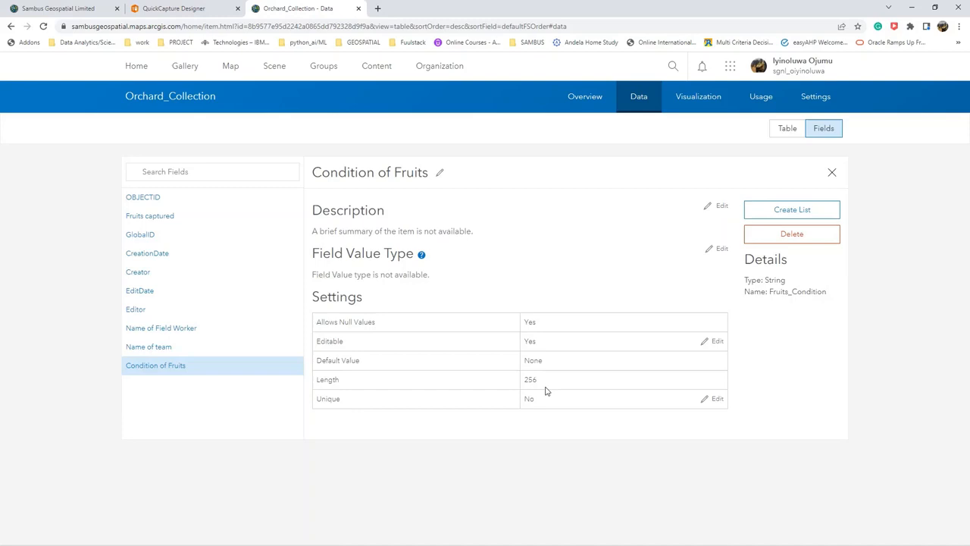
click(792, 211)
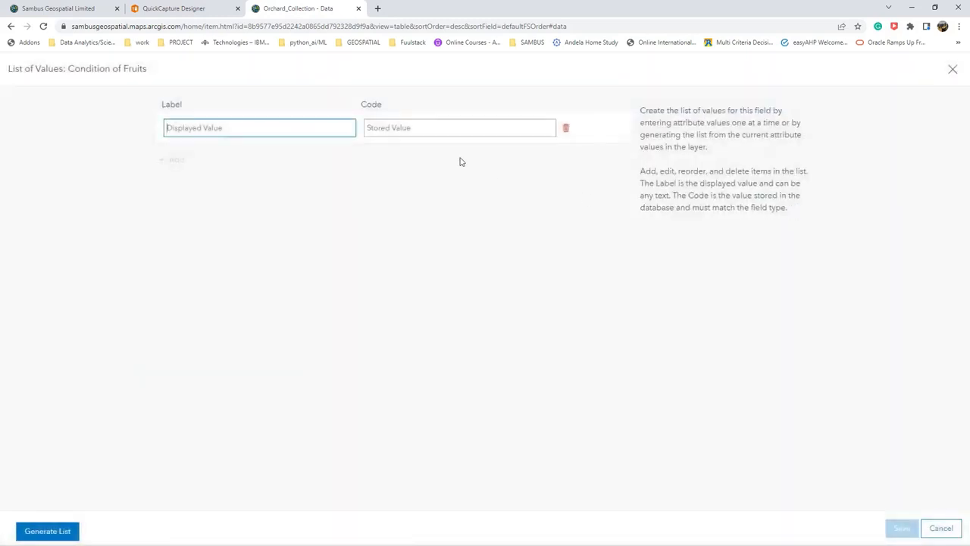
click(307, 130)
text(F)
key(Tab)
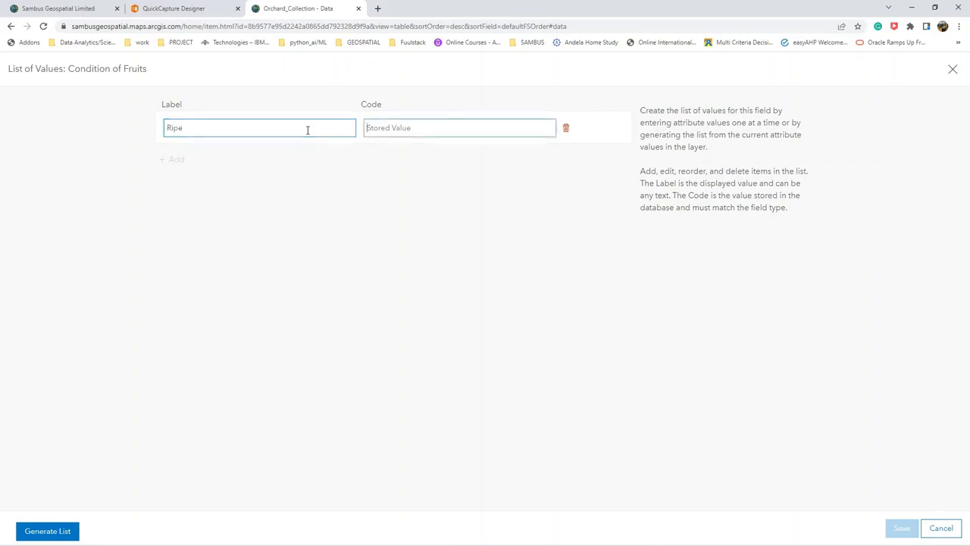
text(R)
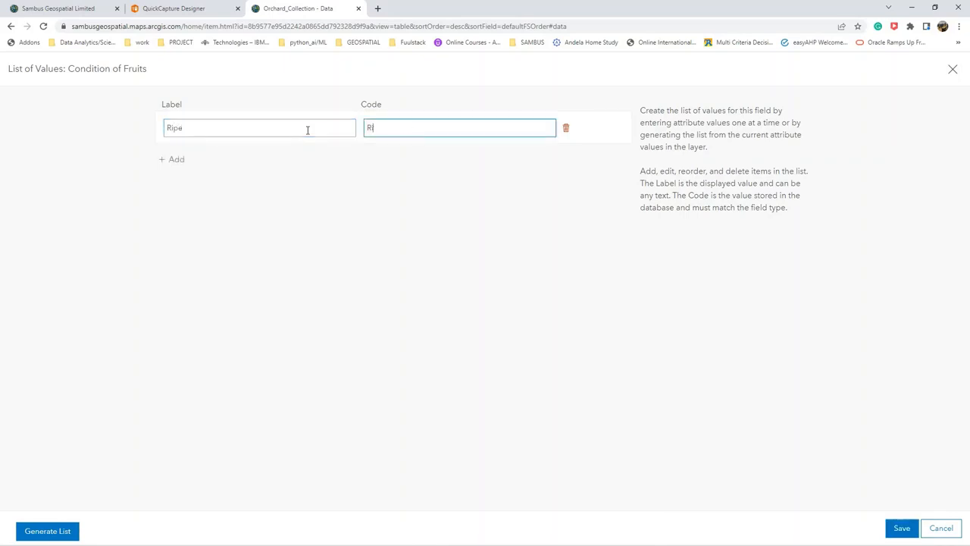
text(ipe)
Add a second entry with label and code Unripe to the list of values and save the list.
click(172, 162)
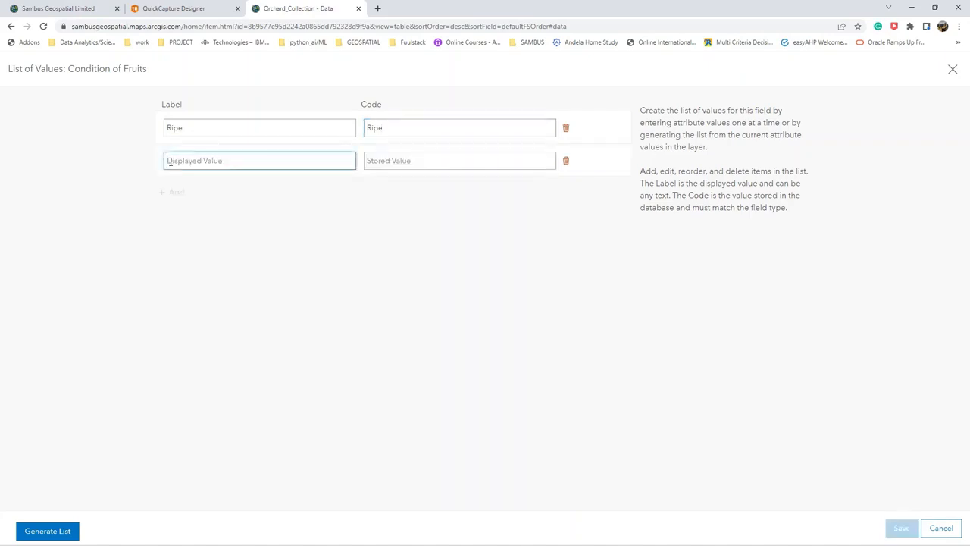
text(Unripe)
click(405, 164)
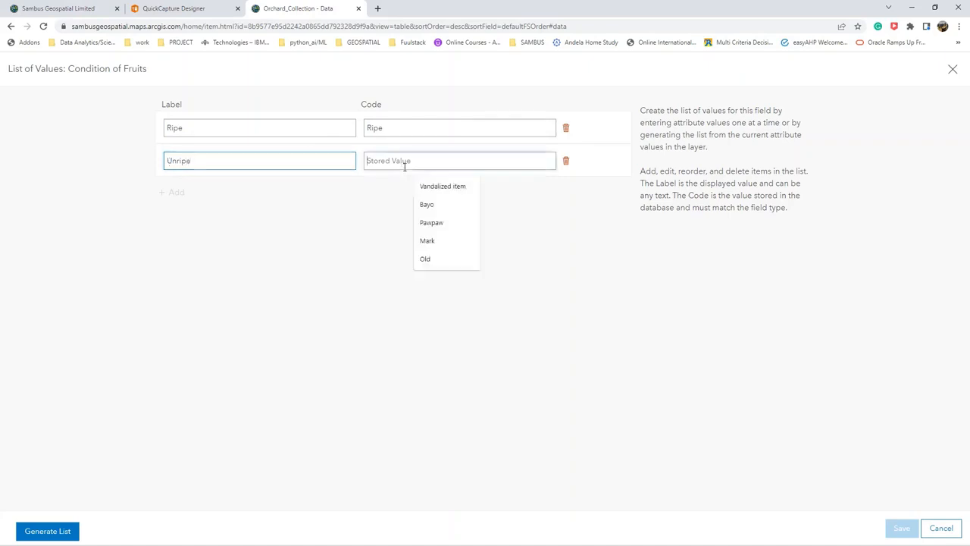
text(Unripe)
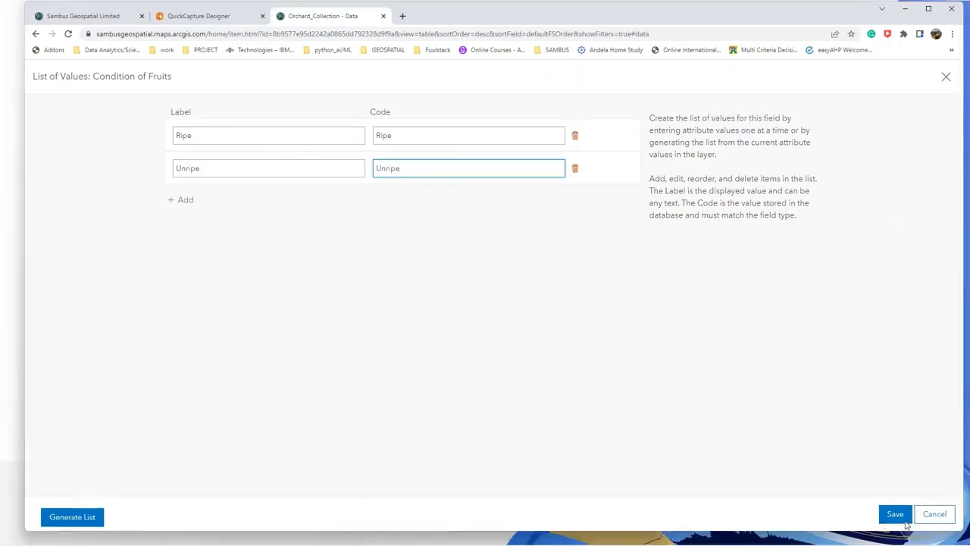
click(902, 519)
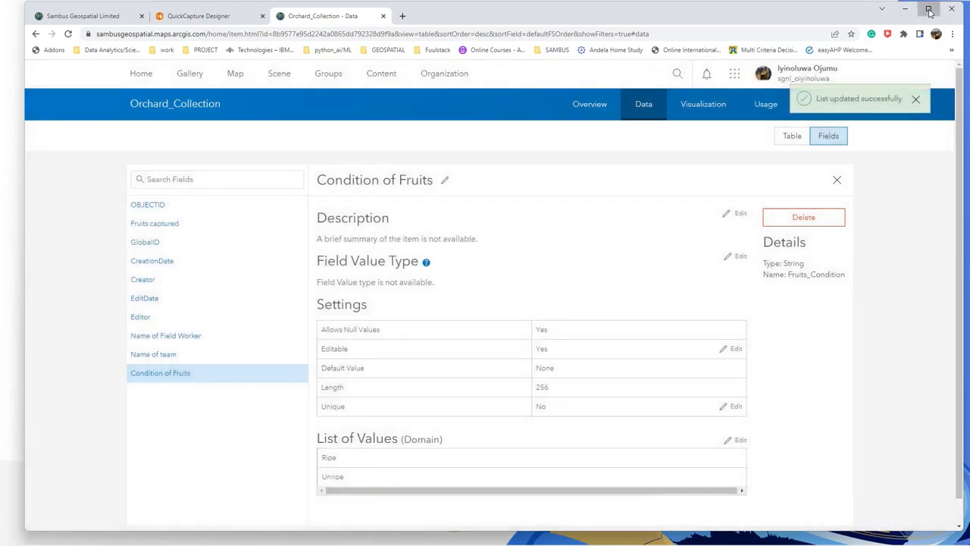
click(929, 9)
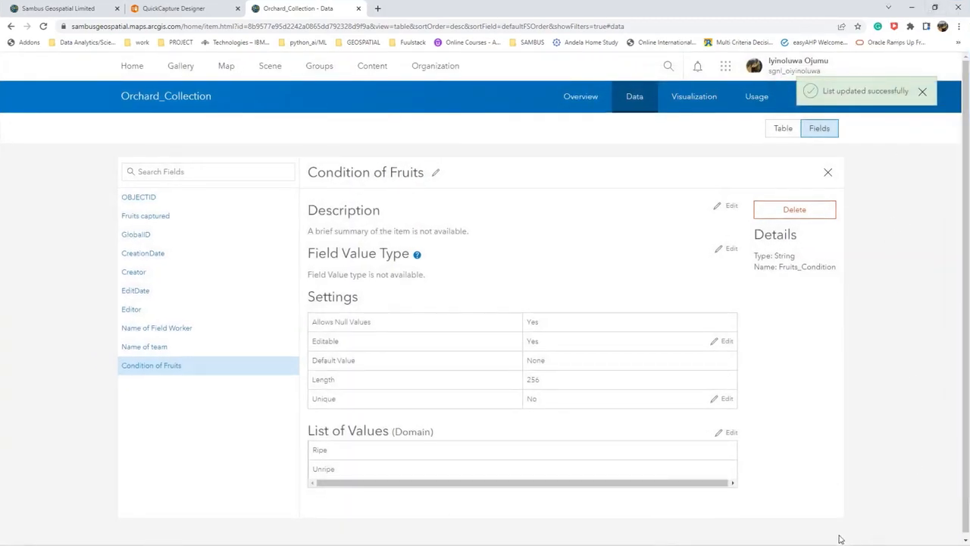
Reload the layer's data page, switch to QuickCapture Designer and open the Apple button's data settings at its capture fields.
click(668, 30)
key(Return)
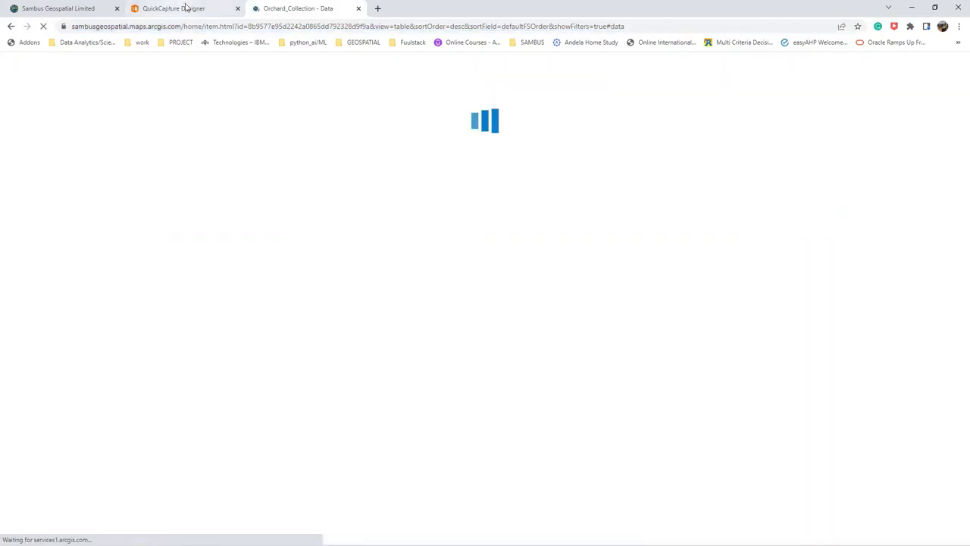
click(186, 8)
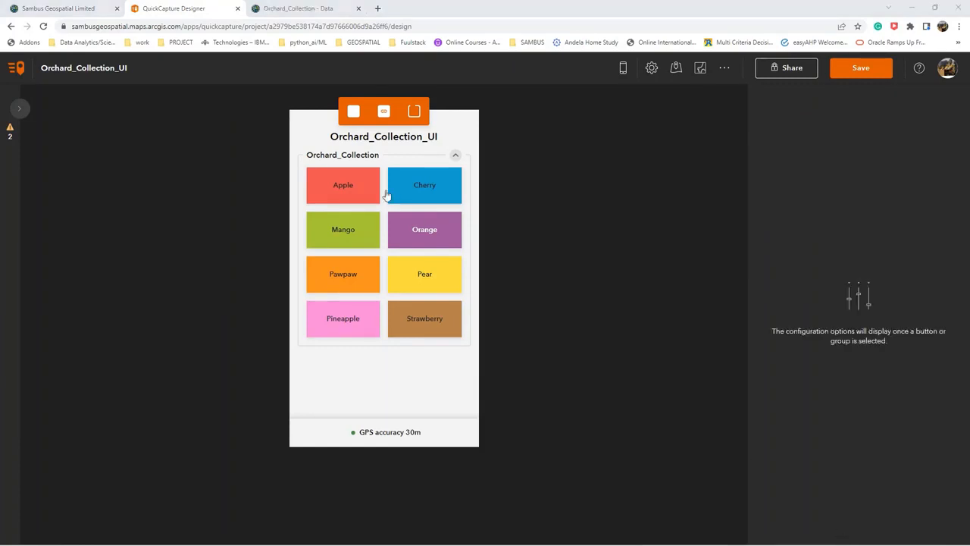
click(353, 189)
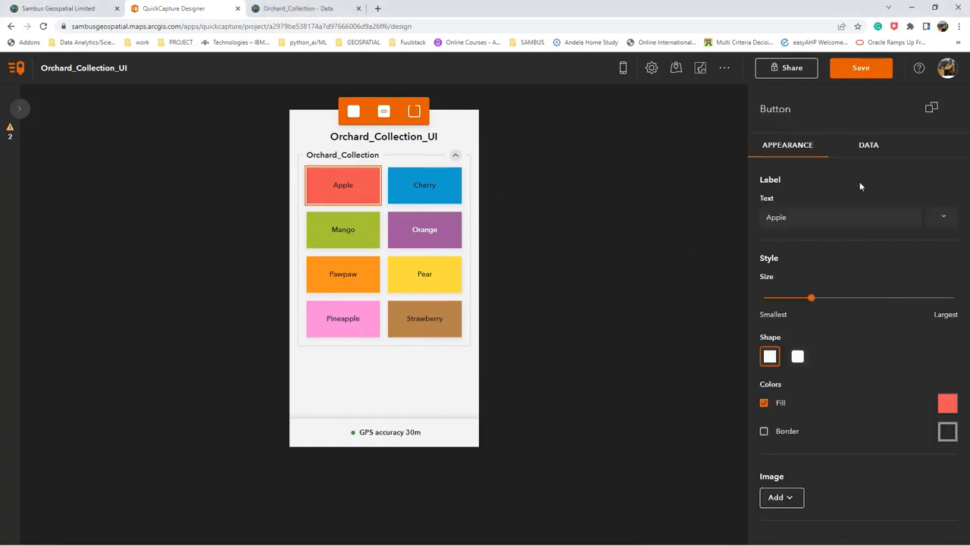
click(869, 146)
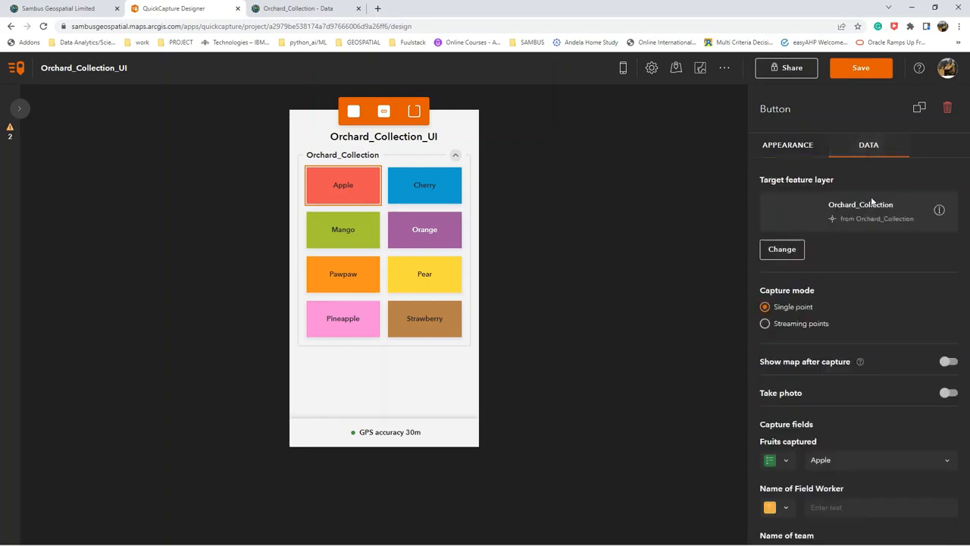
scroll(860, 380, down, 1)
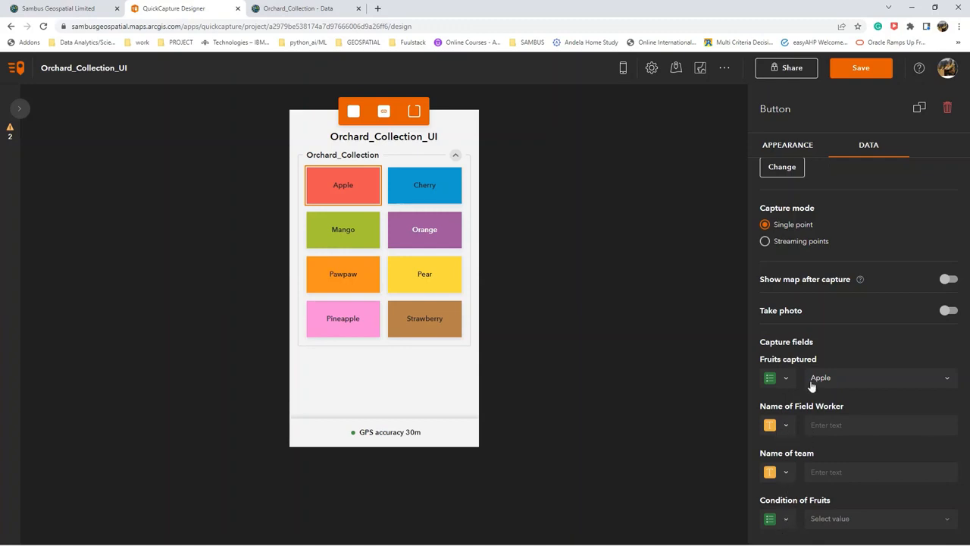
Create a required single line text project user input labelled "Name of field worker" for the Apple button's Name of Field Worker field.
click(786, 425)
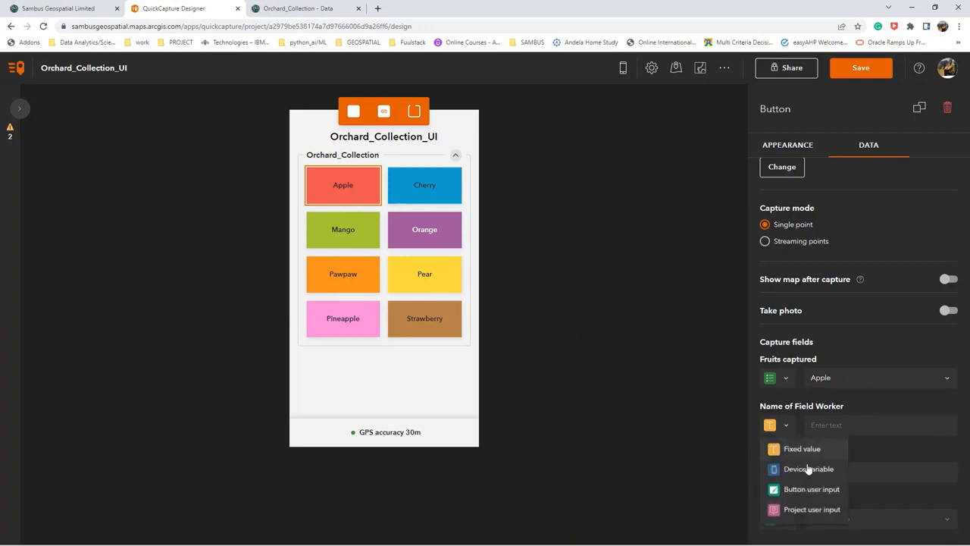
click(810, 512)
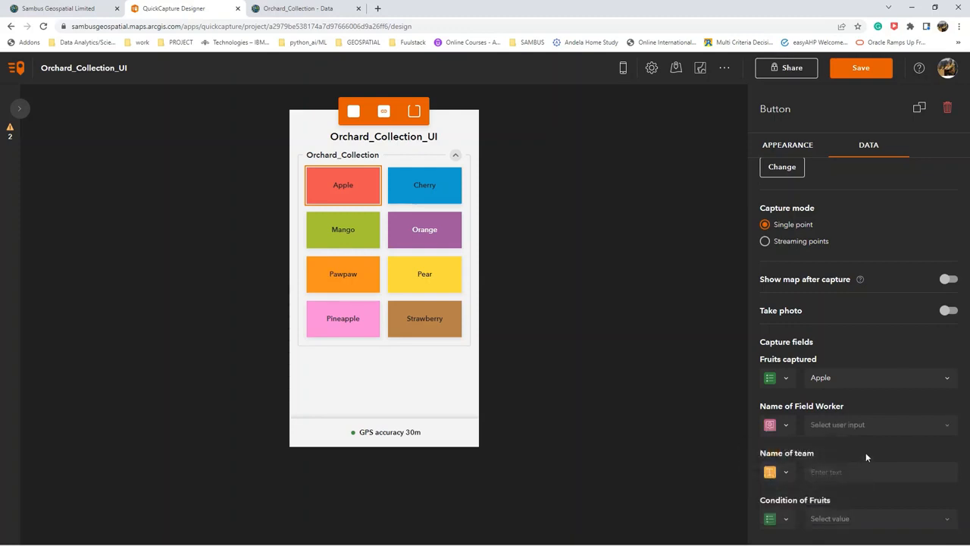
click(870, 426)
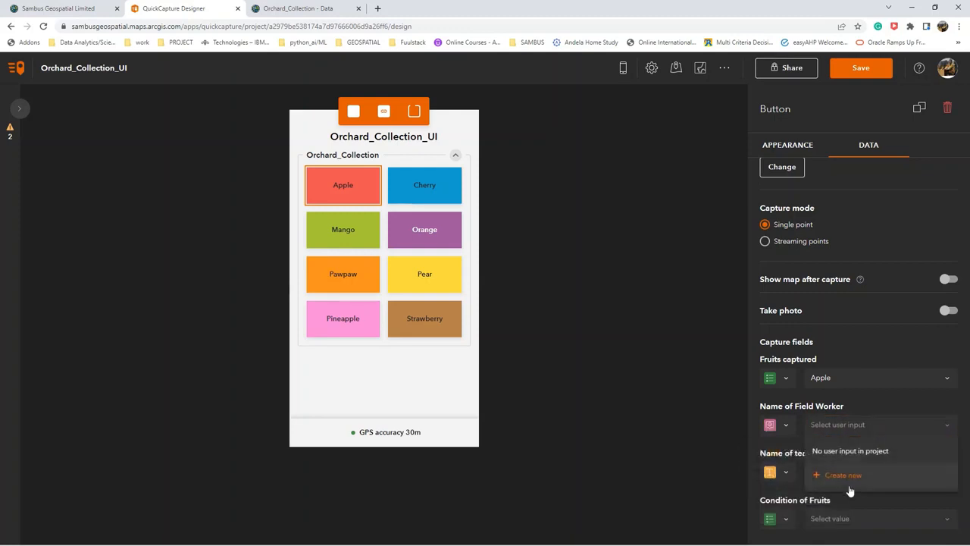
click(848, 475)
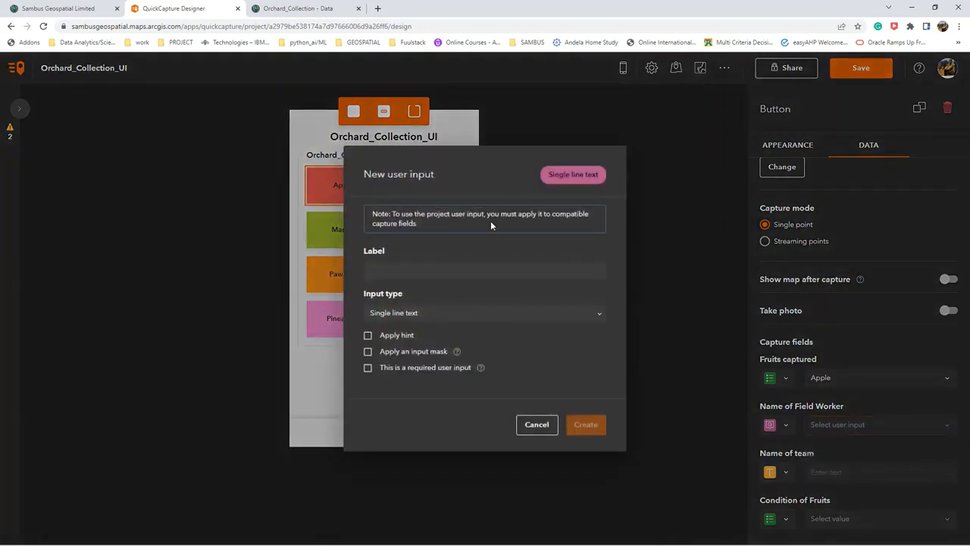
click(440, 270)
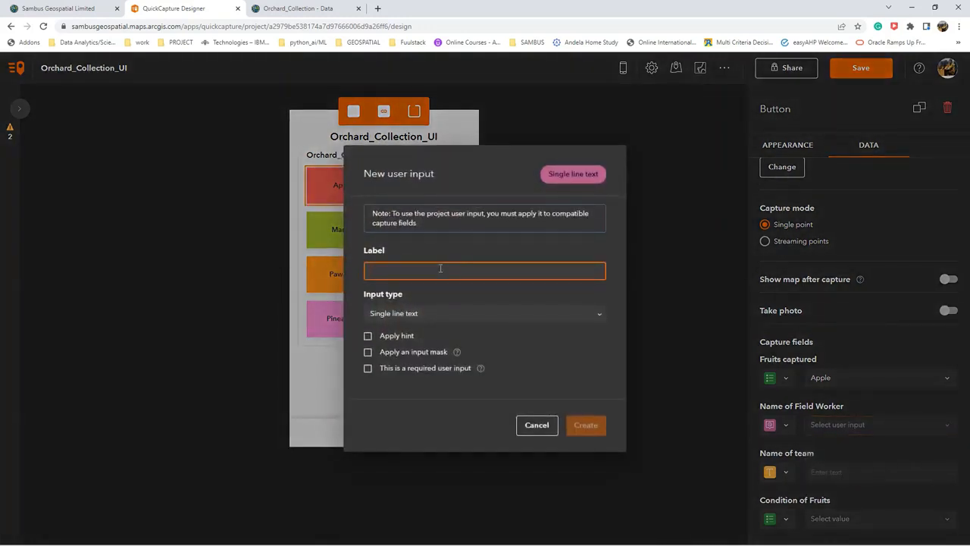
text(Name of f)
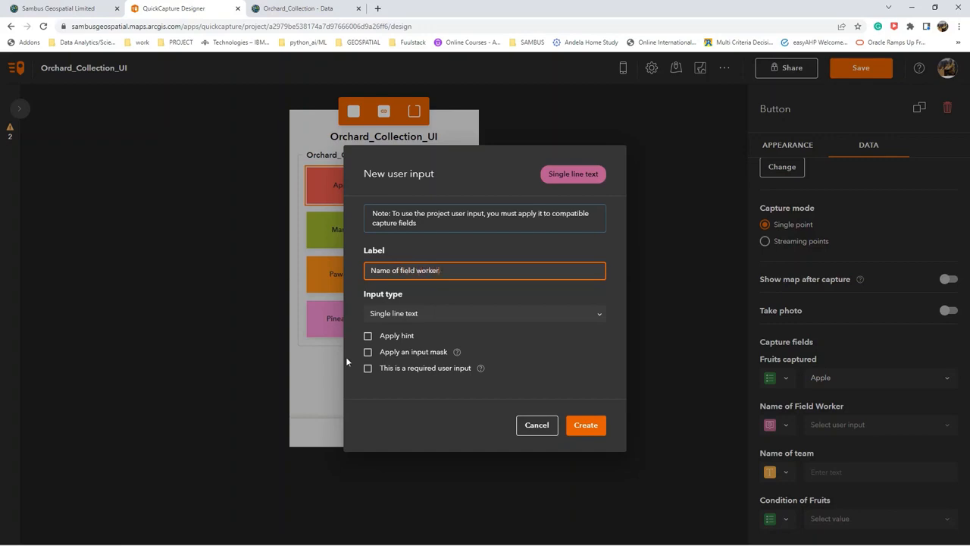
text(ield worker)
click(405, 368)
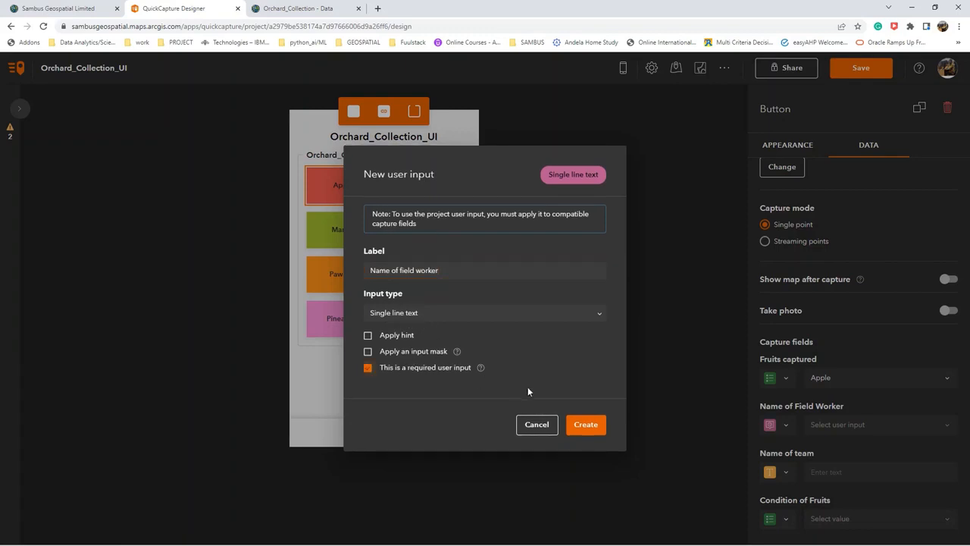
click(578, 428)
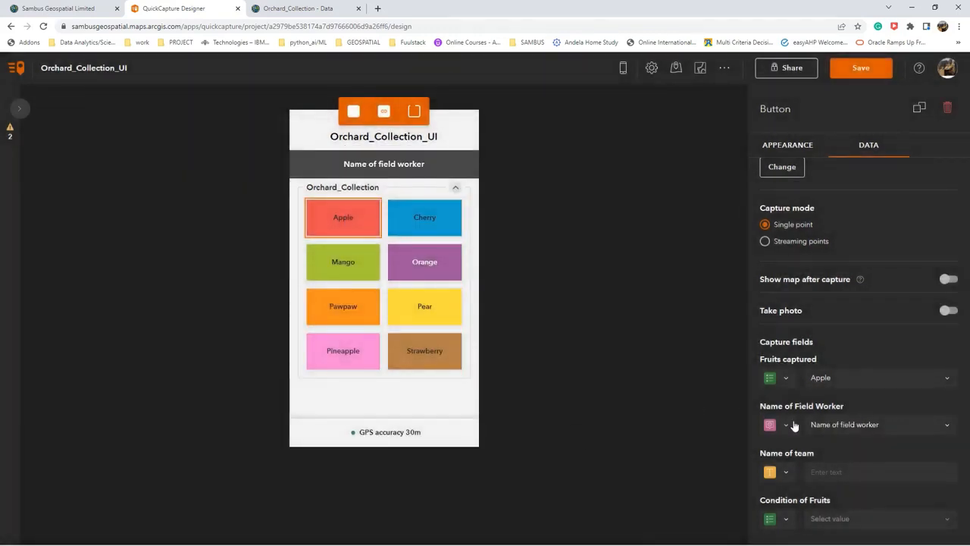
Start a new project user input for the Name of team field, labelled "Name of Team", with Choice list as input type.
click(787, 472)
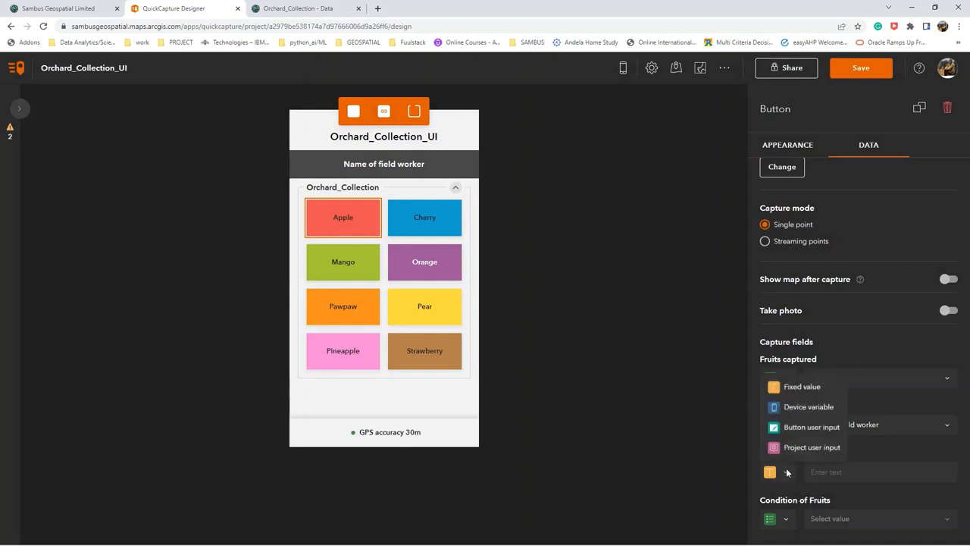
click(819, 447)
click(857, 472)
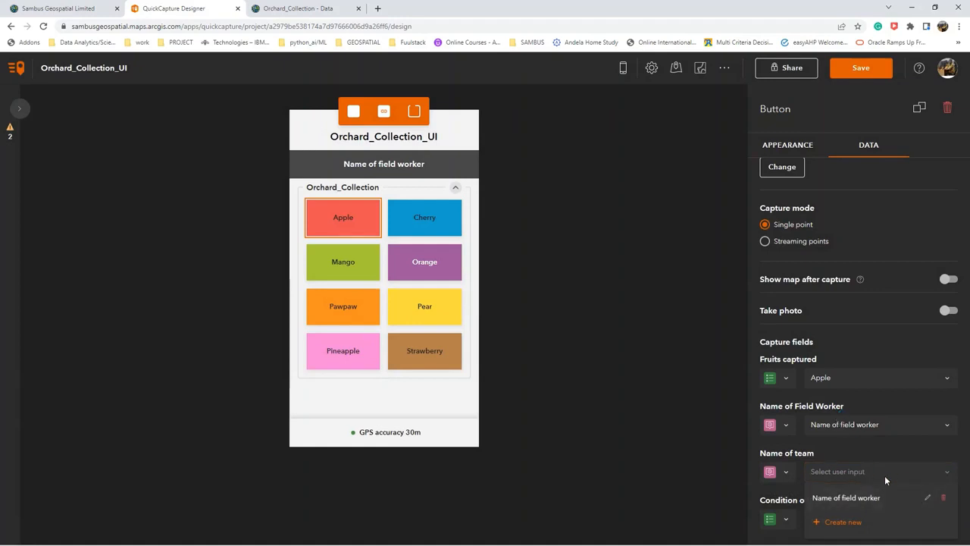
click(902, 520)
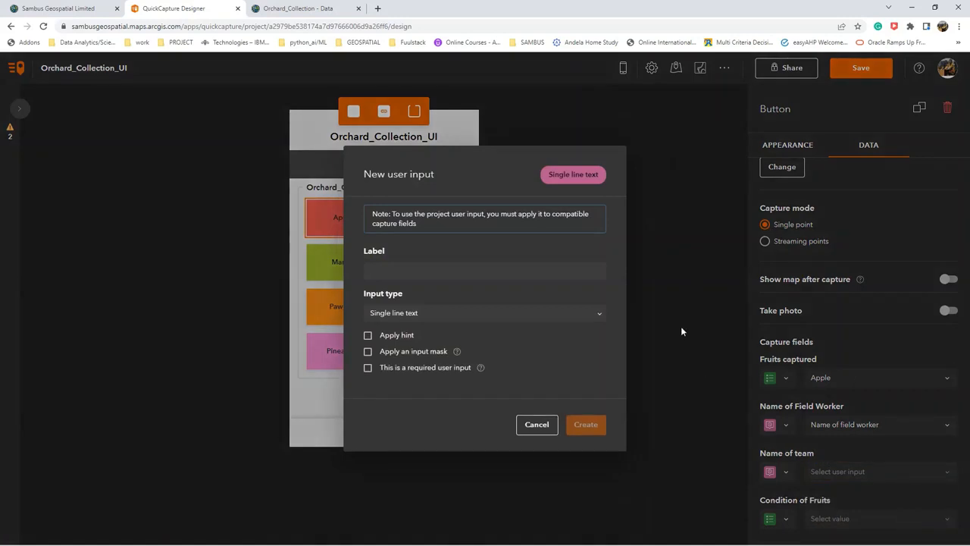
click(480, 273)
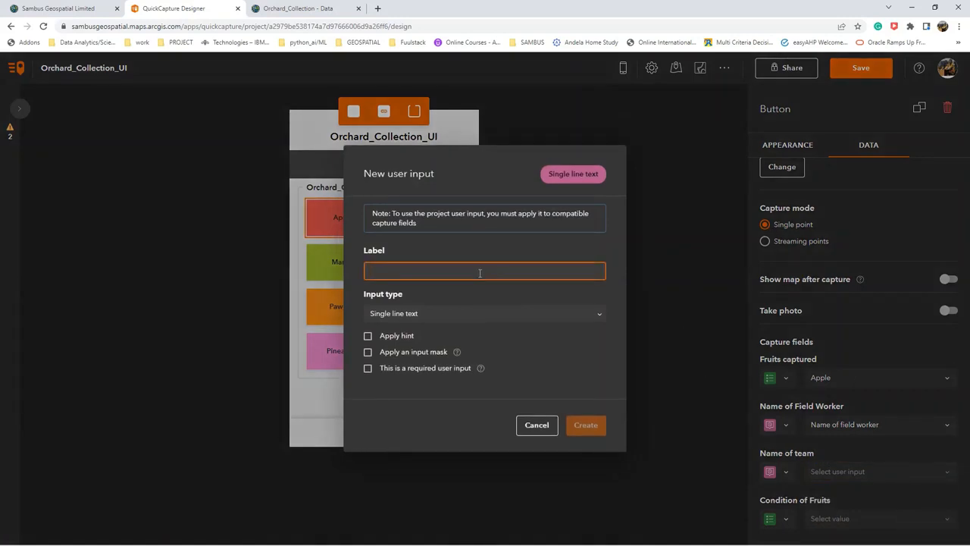
text(N)
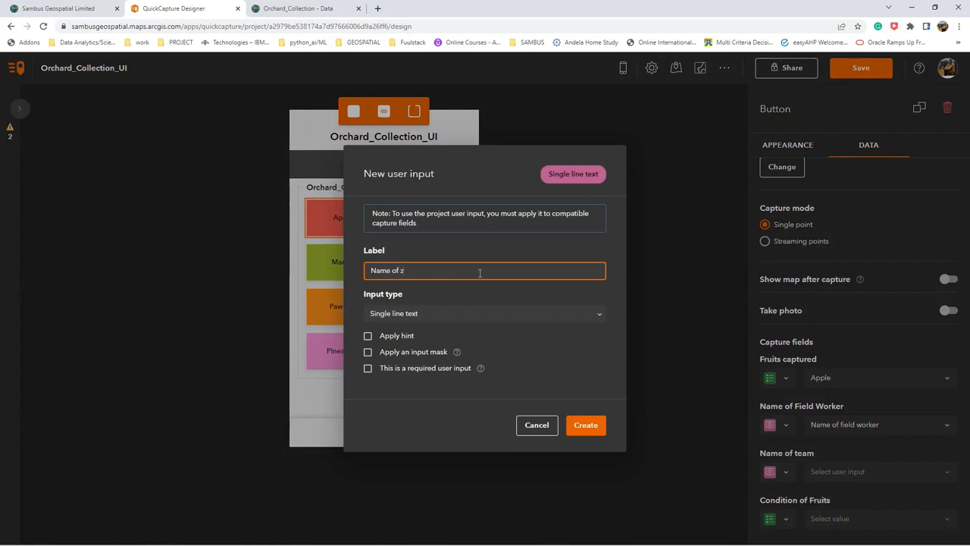
text(ame of z)
key(BackSpace)
click(443, 321)
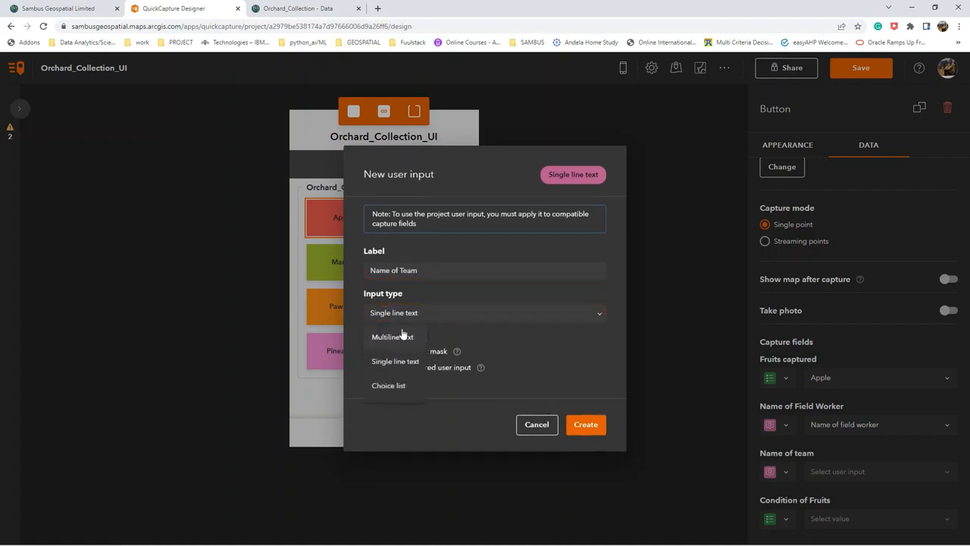
click(401, 387)
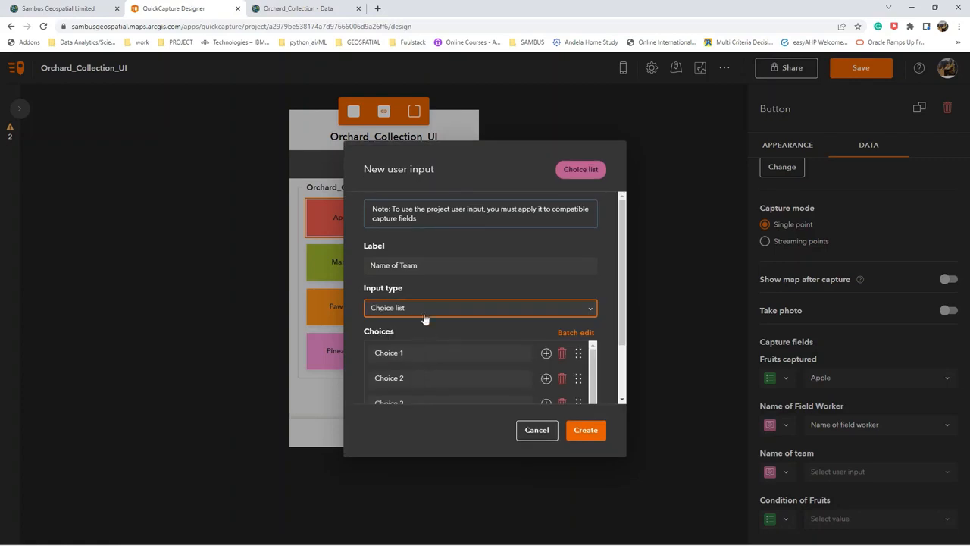
Set the three choices to Team A, Team B and Team C, create the user input and save the project.
click(403, 352)
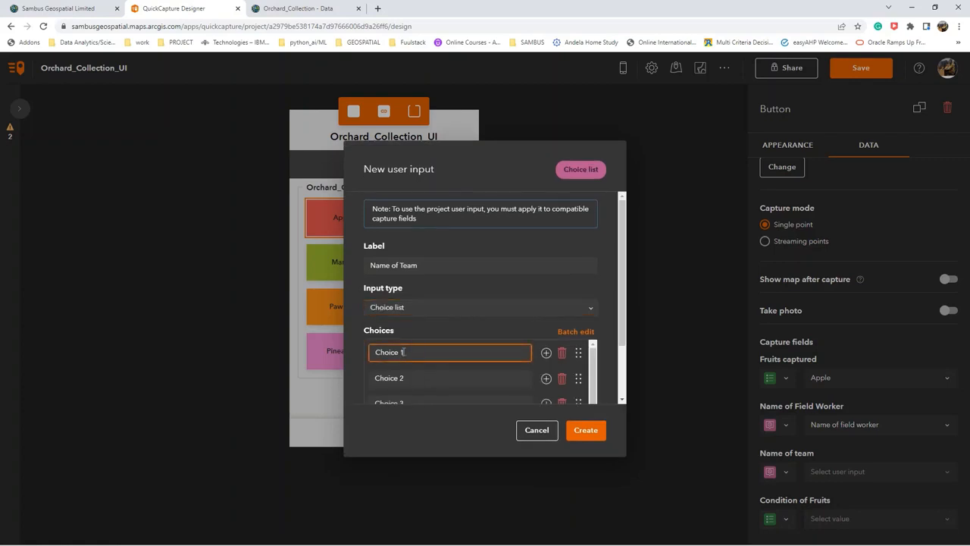
key(BackSpace)
key(BackSpace)
key(BackSpace)
key(BackSpace)
key(BackSpace)
click(425, 378)
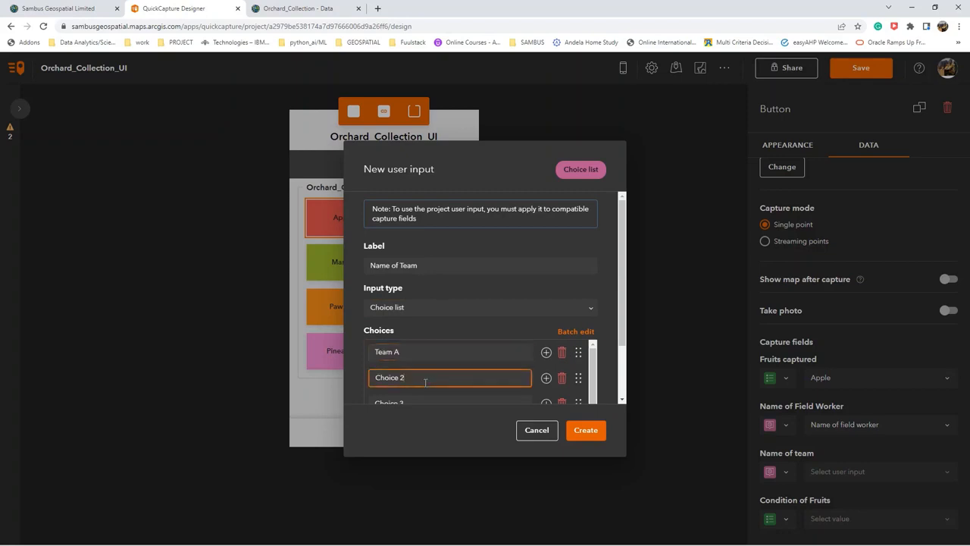
key(BackSpace)
key(BackSpace)
key(BackSpace)
key(BackSpace)
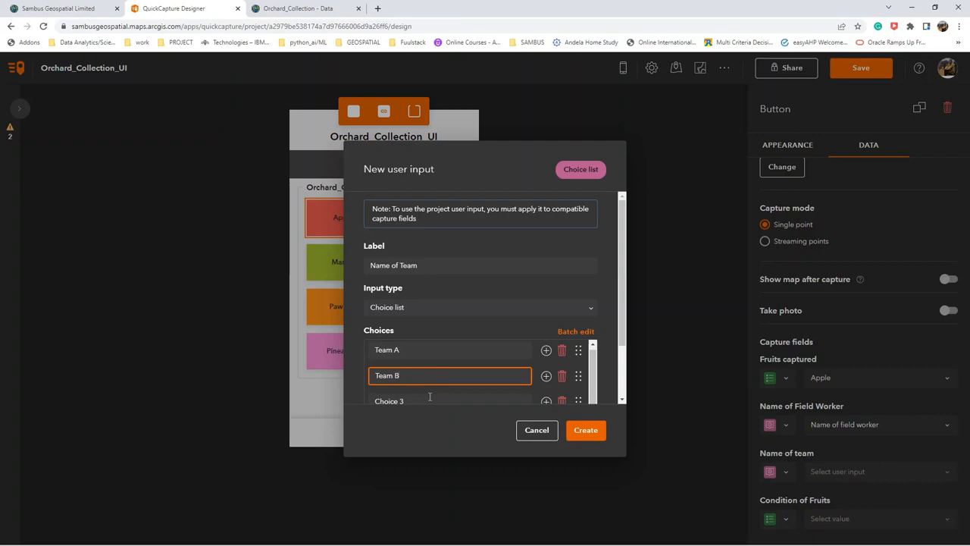
click(429, 398)
key(BackSpace)
key(BackSpace)
key(BackSpace)
key(BackSpace)
key(BackSpace)
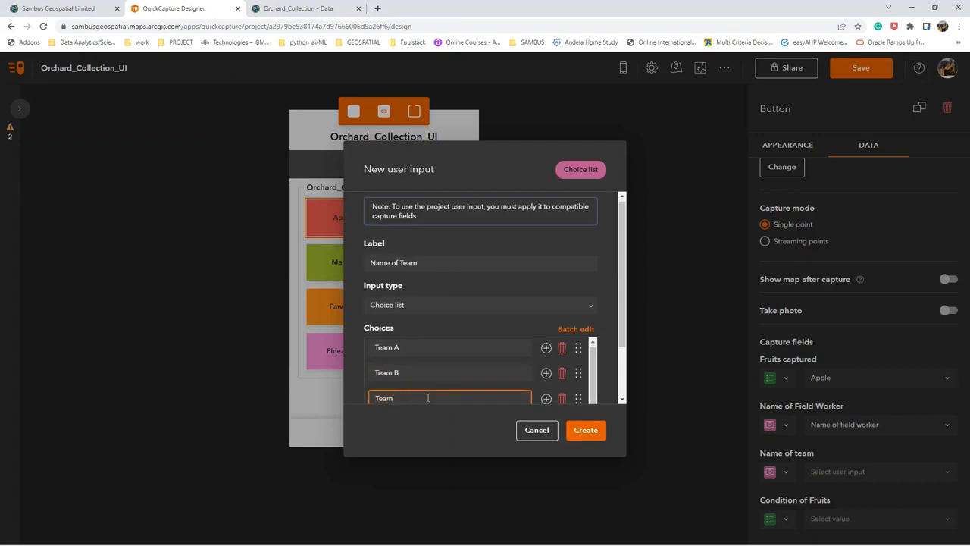
click(585, 430)
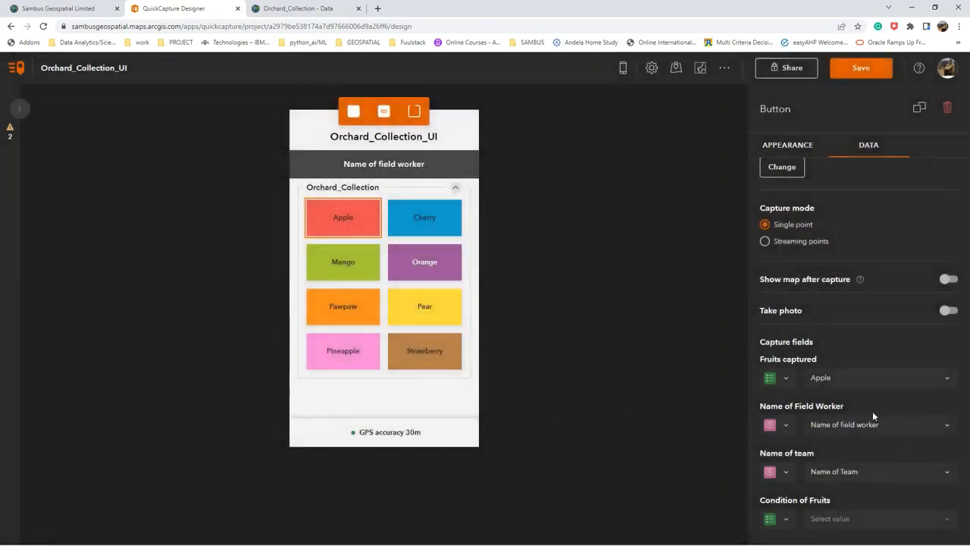
click(861, 68)
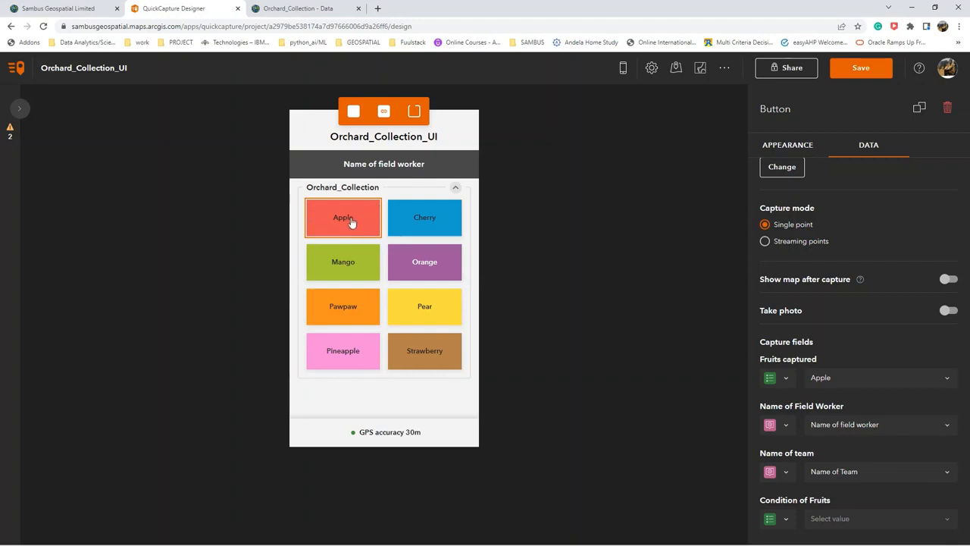
Add the Cherry, Mango, Orange, Pawpaw, Pear, Pineapple and Strawberry buttons to the selection with Apple.
ctrl+click(402, 220)
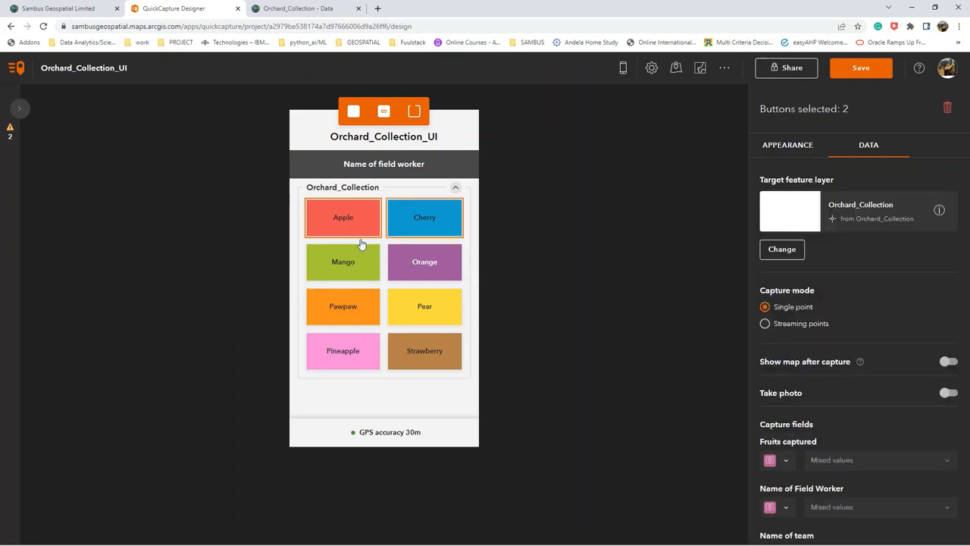
ctrl+click(368, 265)
ctrl+click(392, 263)
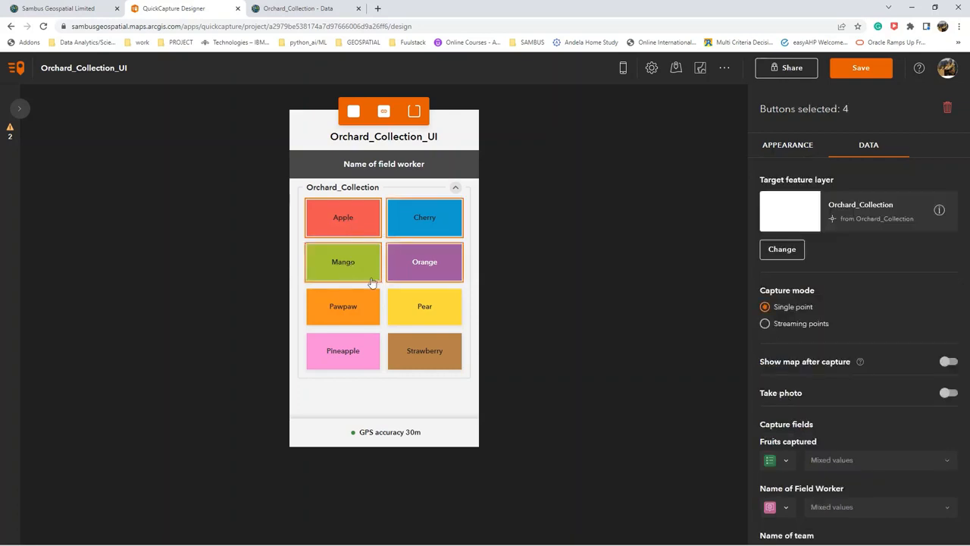
ctrl+click(372, 293)
ctrl+click(375, 316)
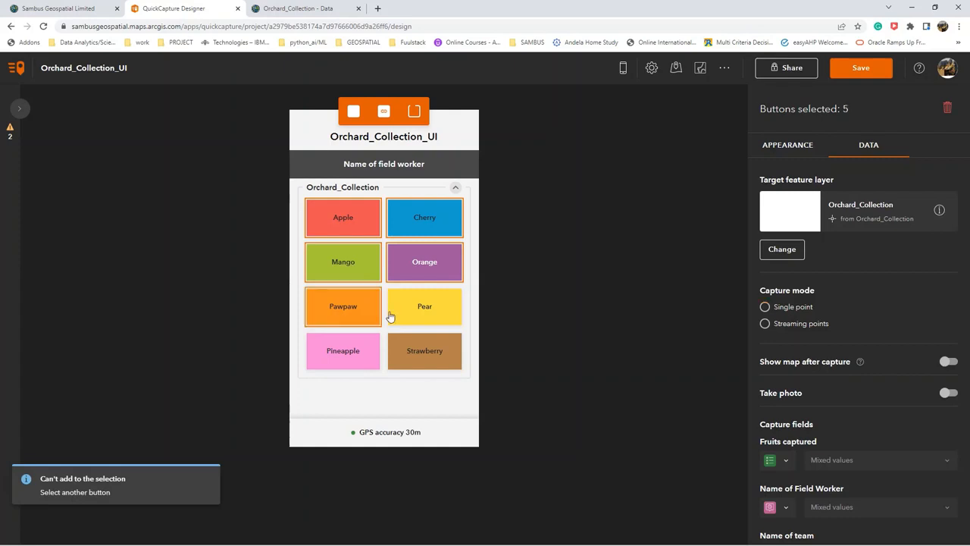
ctrl+click(417, 315)
ctrl+click(365, 356)
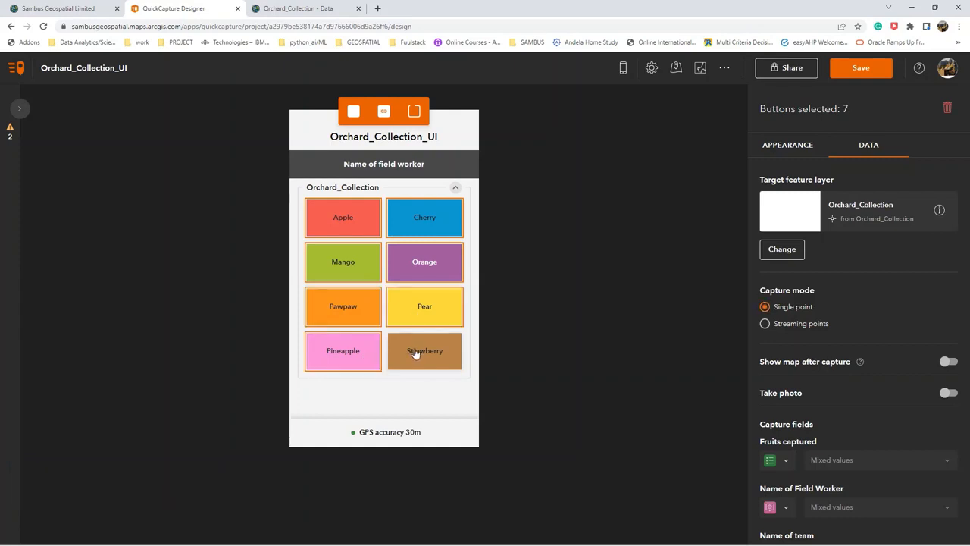
ctrl+click(414, 354)
Assign the project user input "Name of field worker" to the Name of Field Worker field of all eight selected fruit buttons.
scroll(800, 369, down, 2)
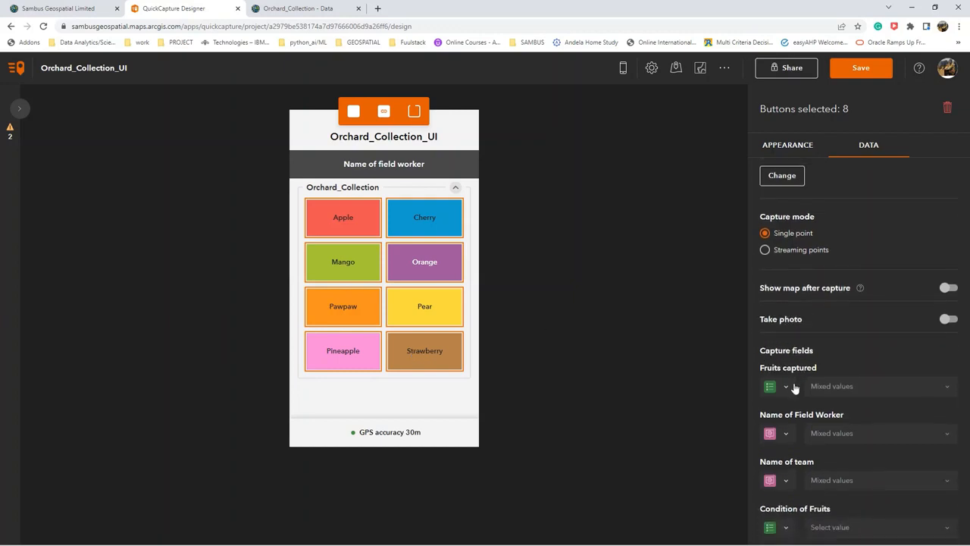
click(787, 436)
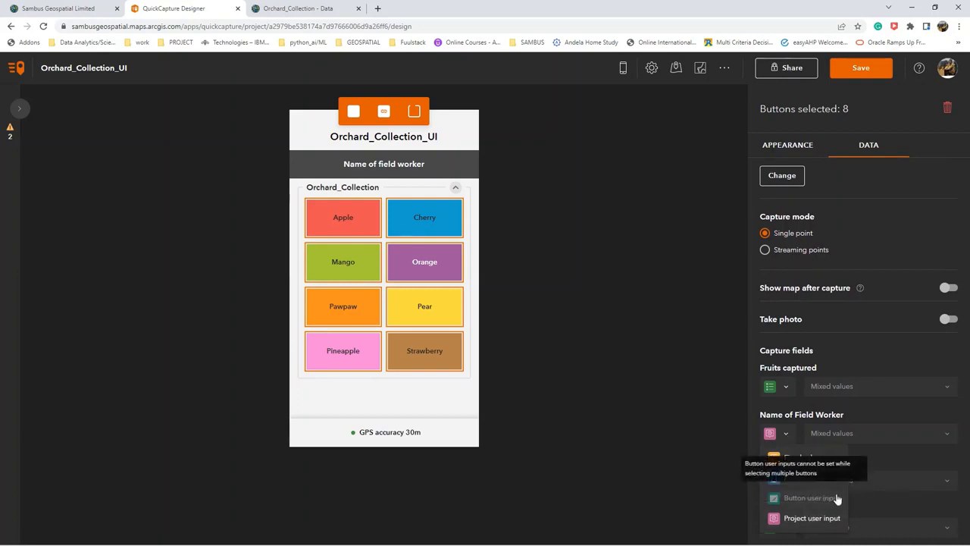
click(820, 519)
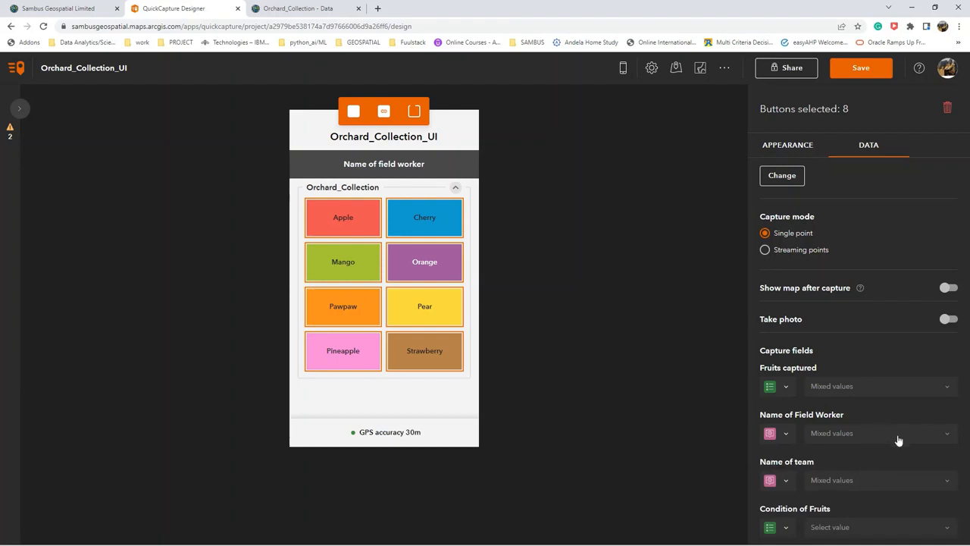
click(787, 434)
click(799, 518)
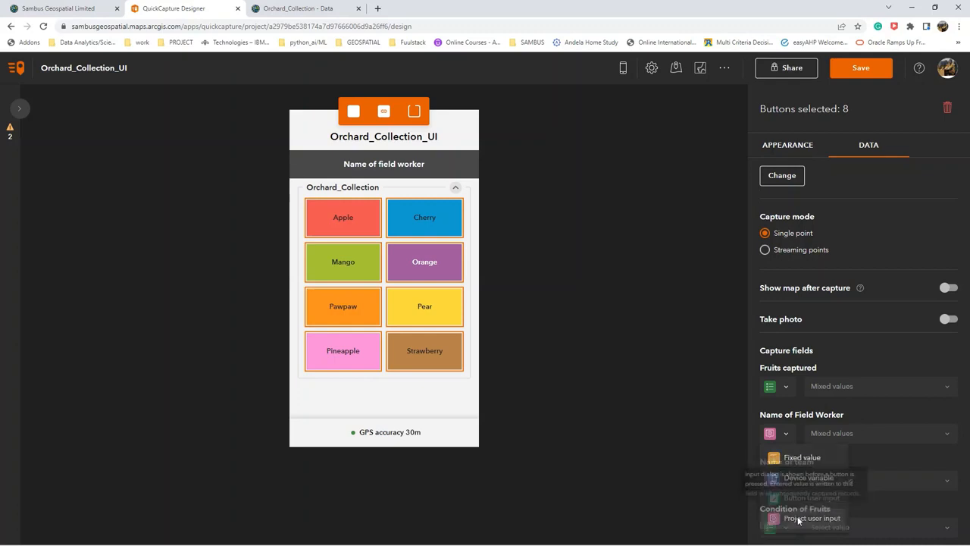
click(876, 431)
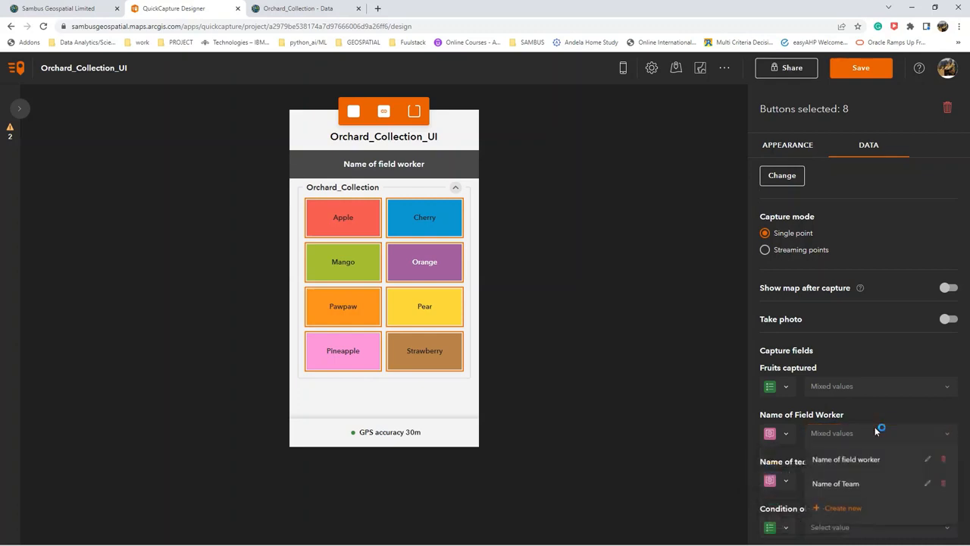
click(850, 460)
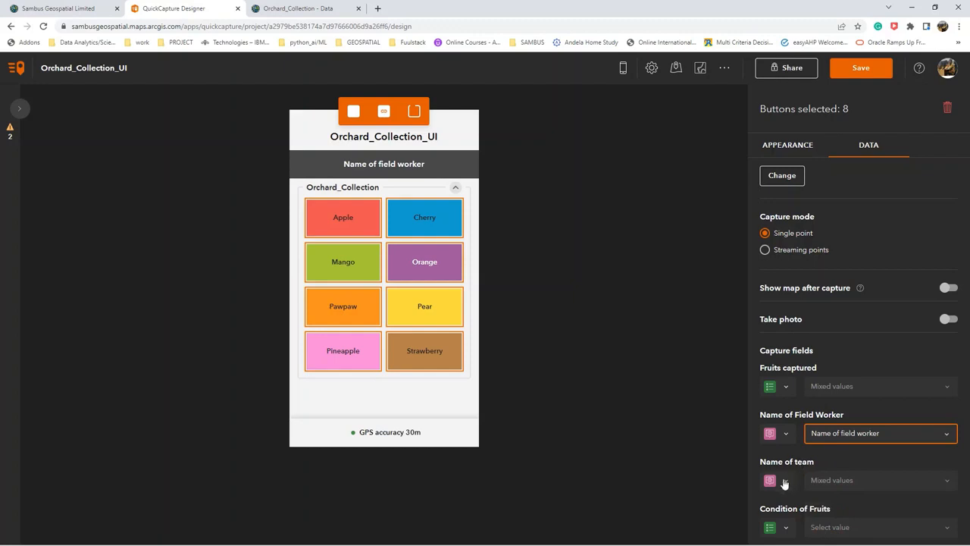
Assign the project user input "Name of Team" to the Name of team field of the eight selected buttons and save the project.
click(786, 481)
click(818, 454)
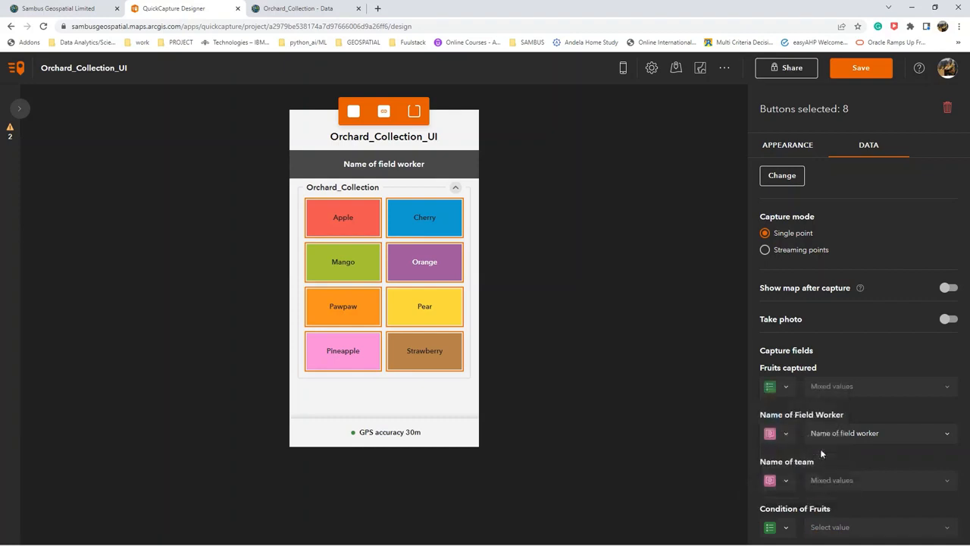
click(941, 481)
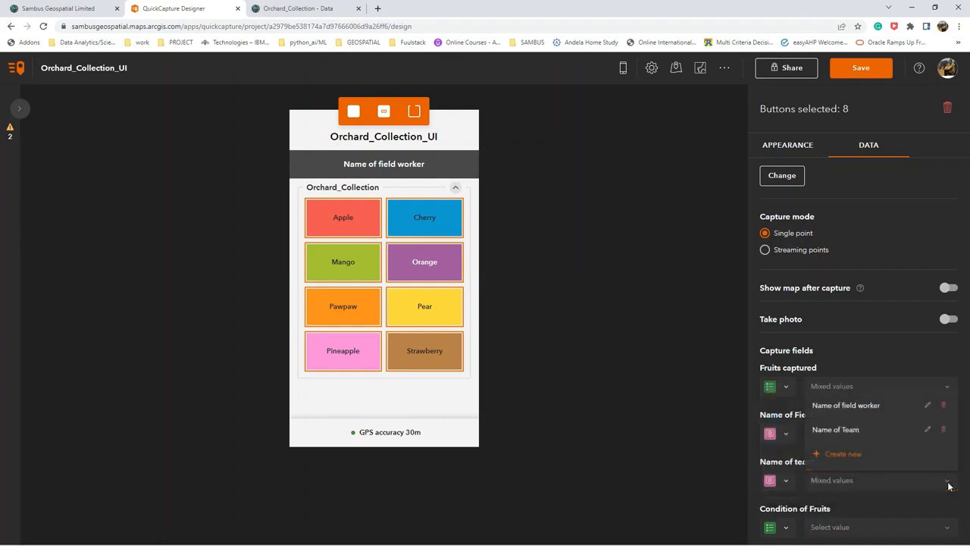
click(884, 432)
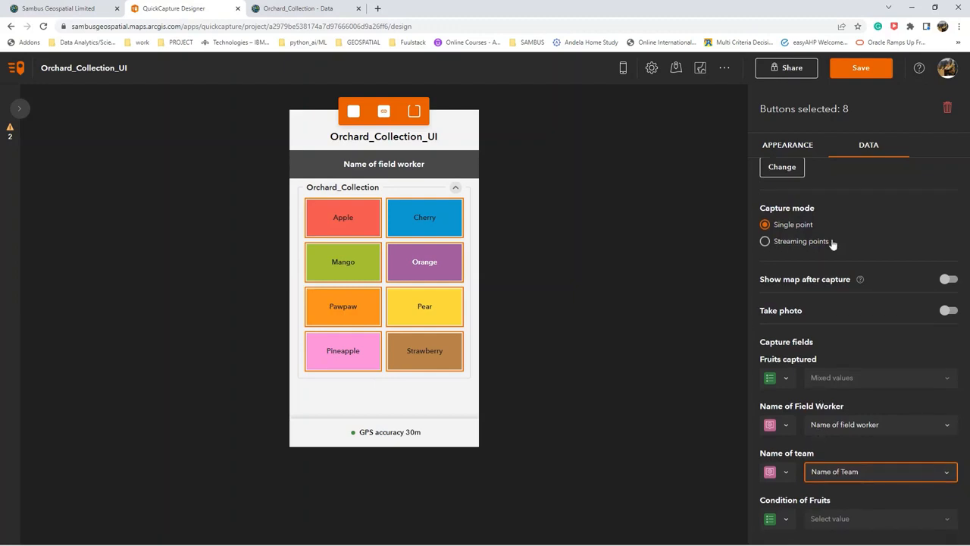
click(867, 71)
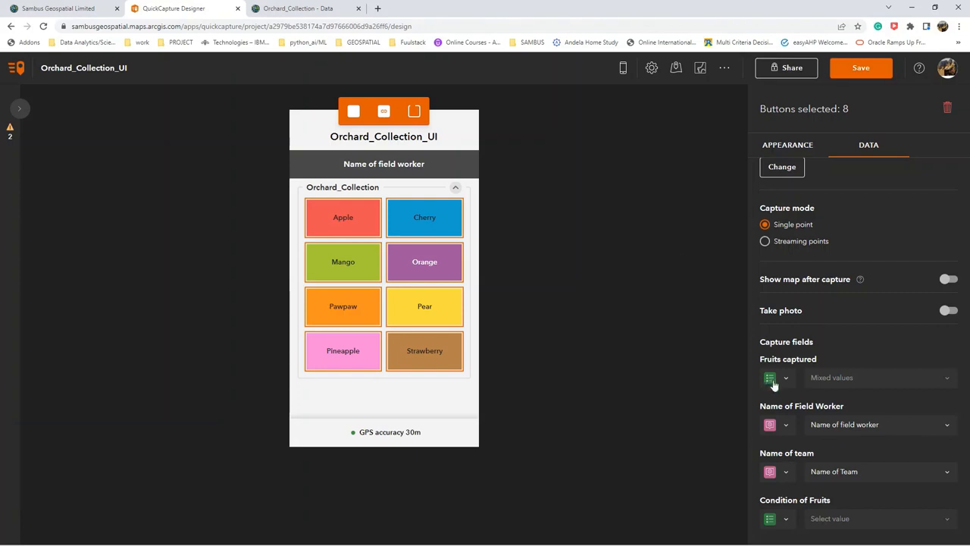
Create a button user input labelled "Condition of fruits" for the Apple button's Condition of Fruits field.
click(357, 227)
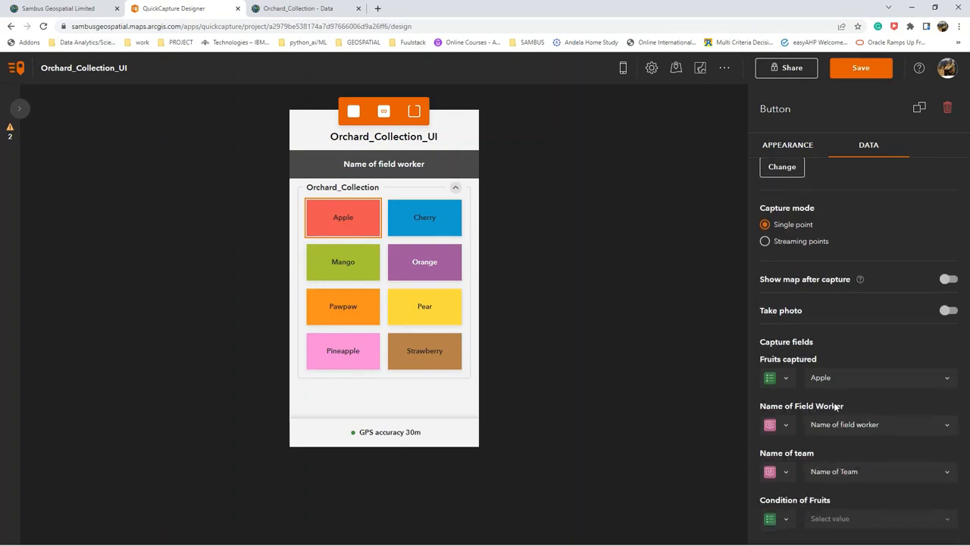
click(783, 521)
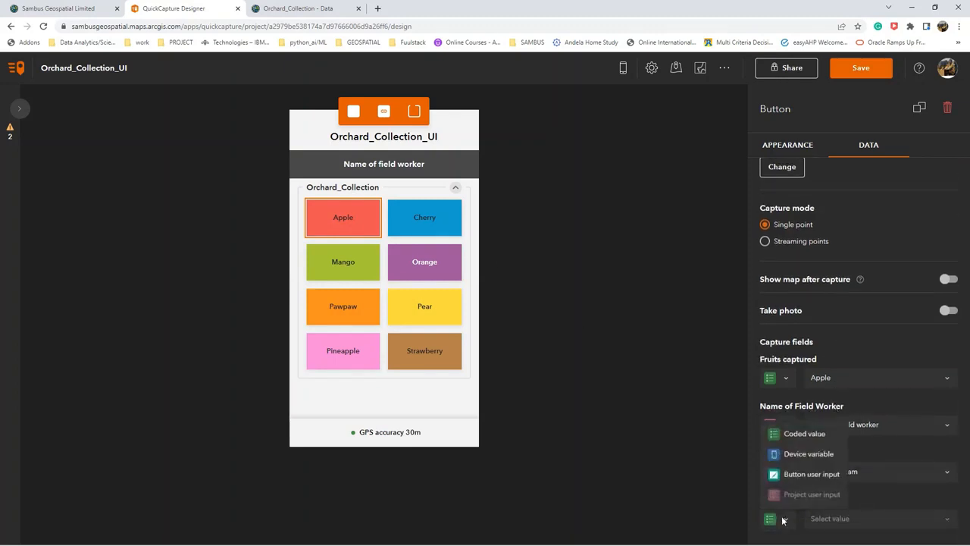
click(803, 475)
click(877, 519)
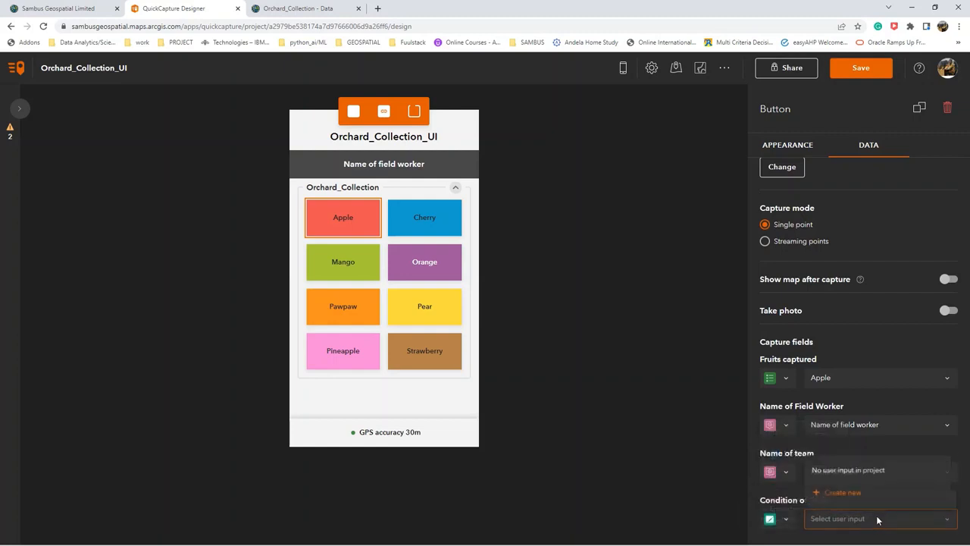
click(861, 493)
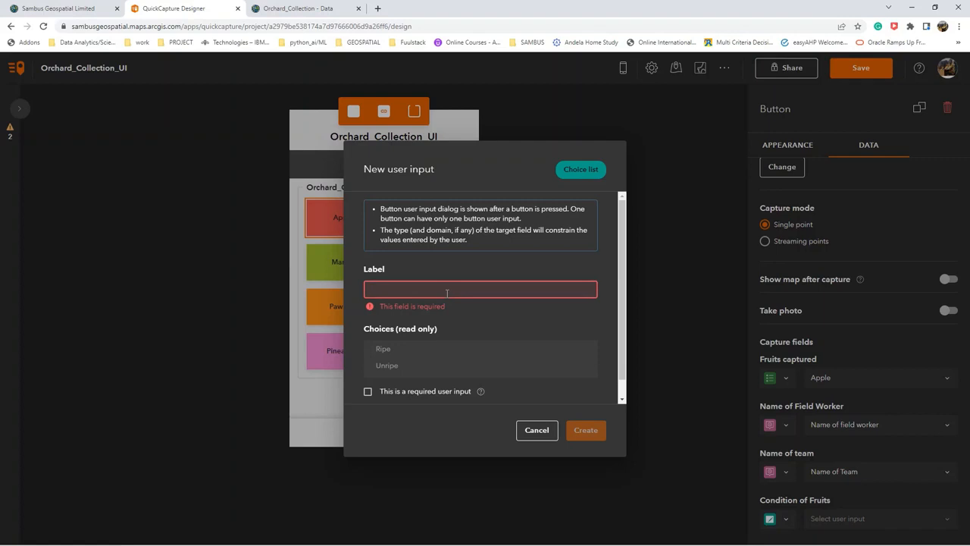
text(C)
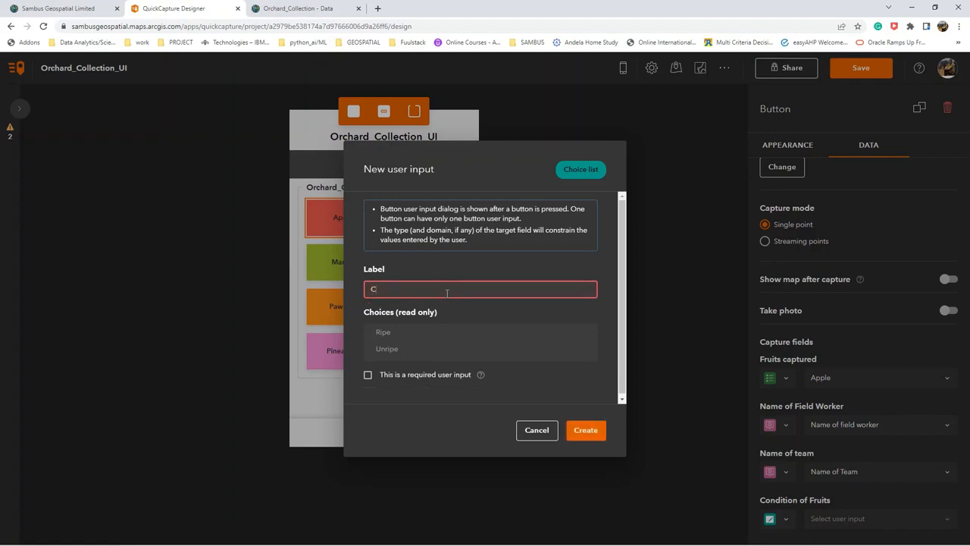
text(ondition of fruits)
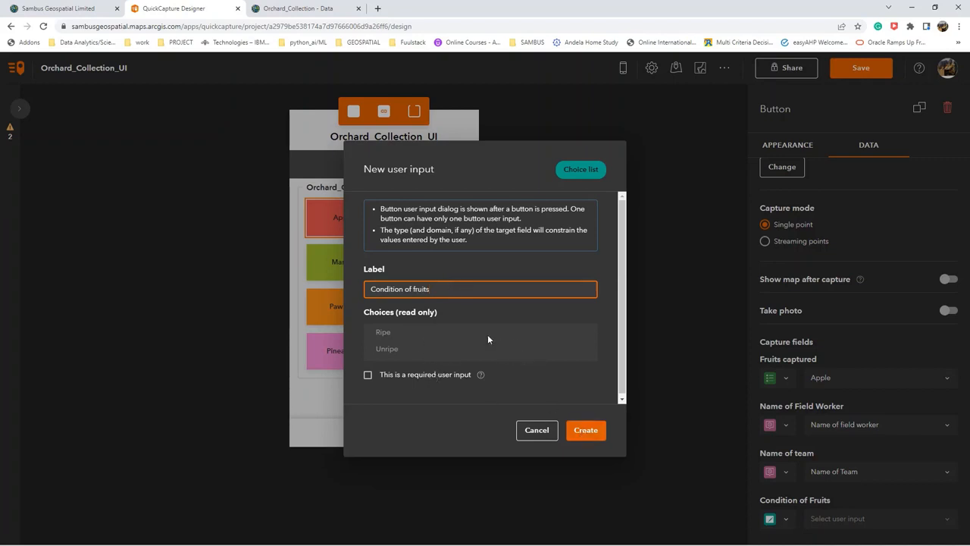
click(592, 432)
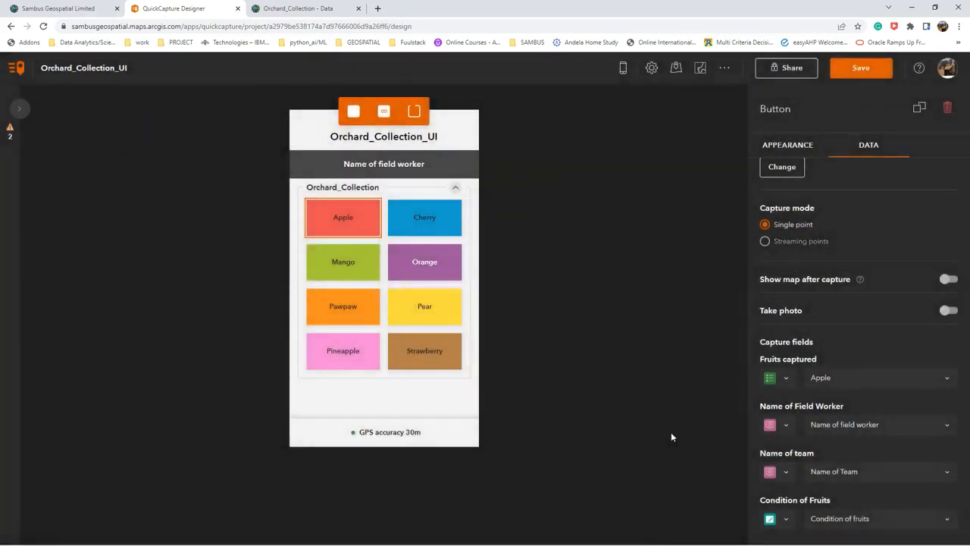
Reselect the button user input type and the "Condition of fruits" input for the Apple button's Condition of Fruits field.
click(786, 520)
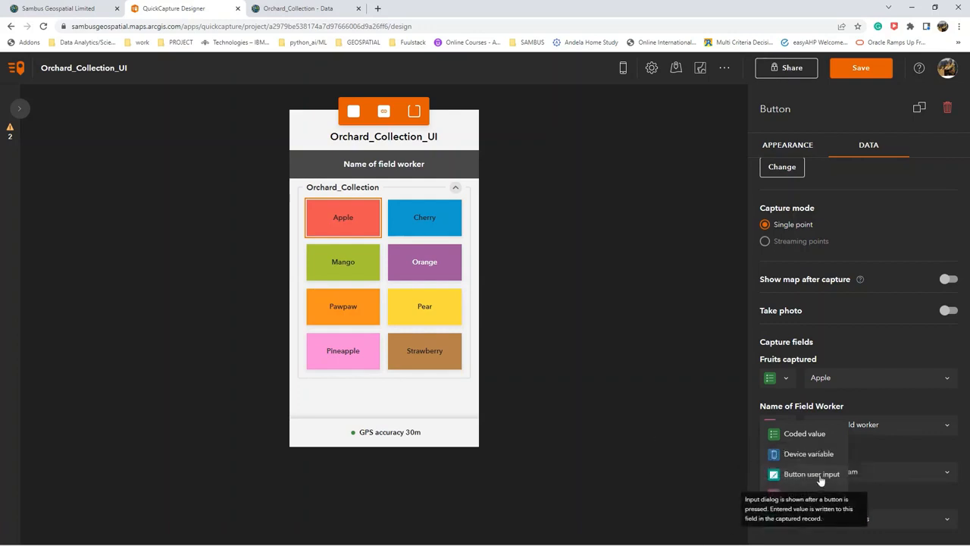
click(769, 476)
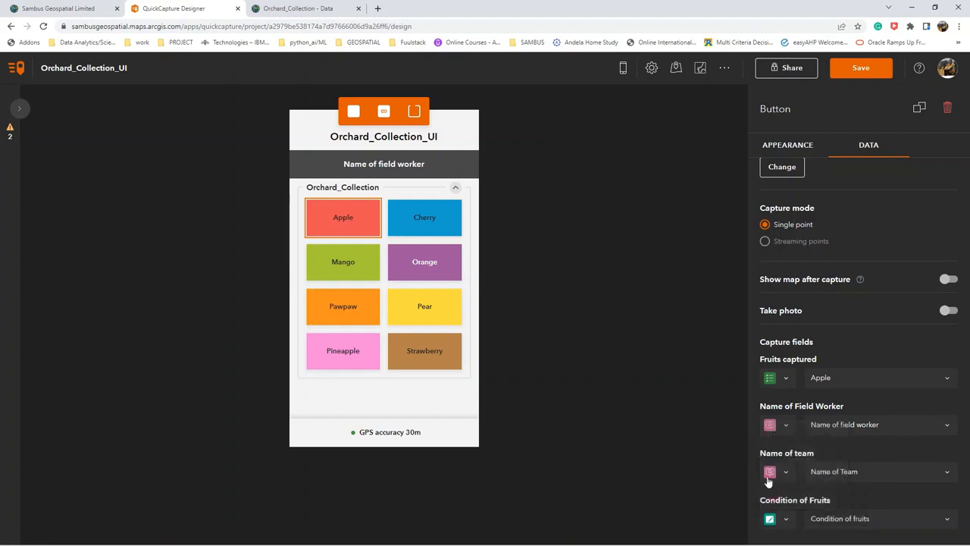
click(787, 519)
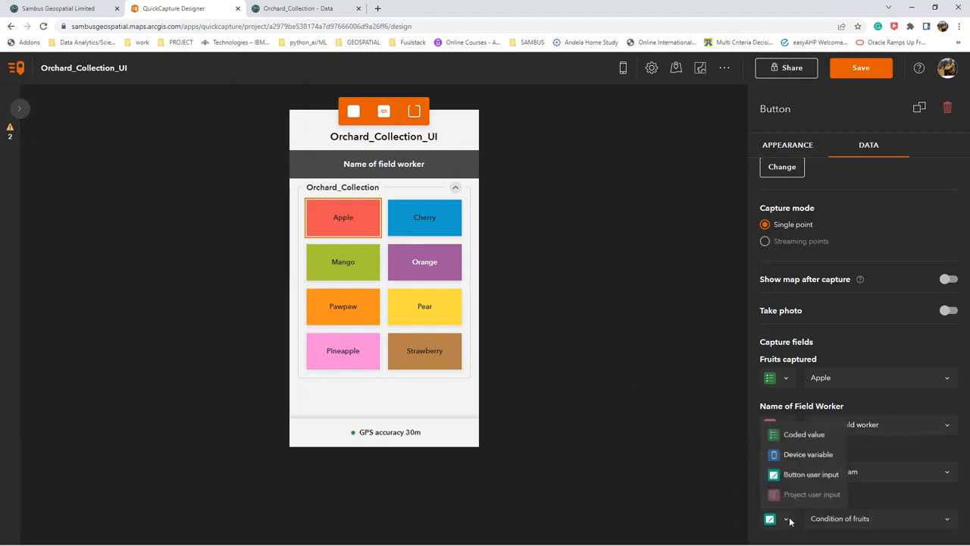
click(813, 476)
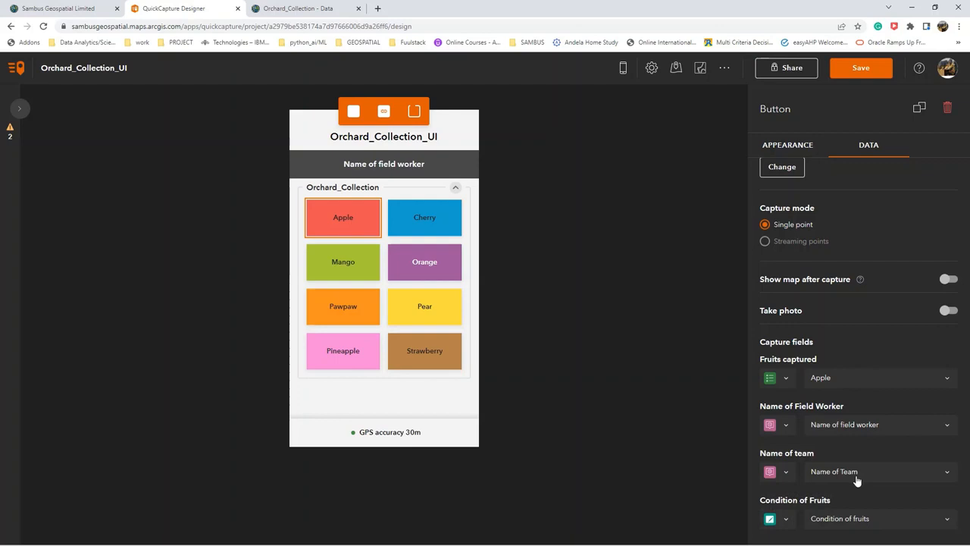
click(877, 520)
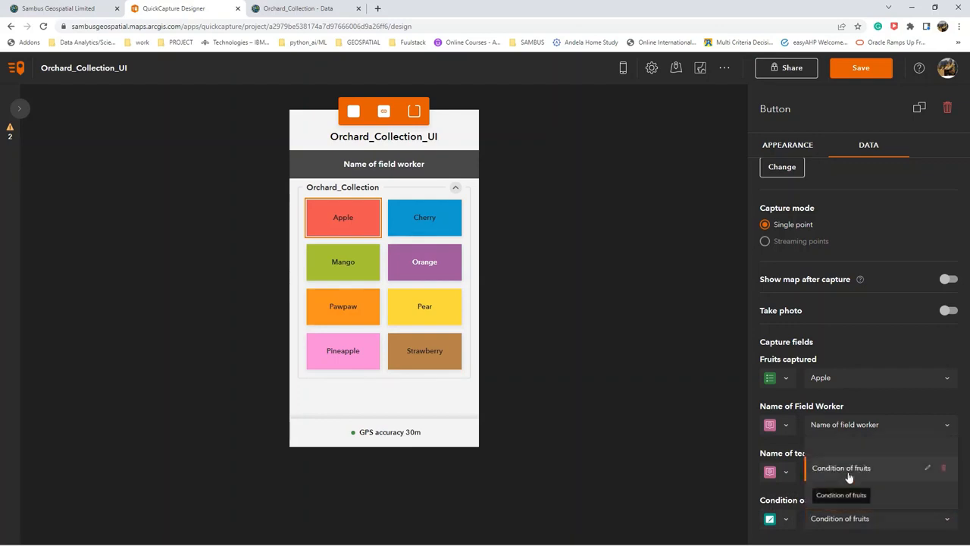
click(849, 477)
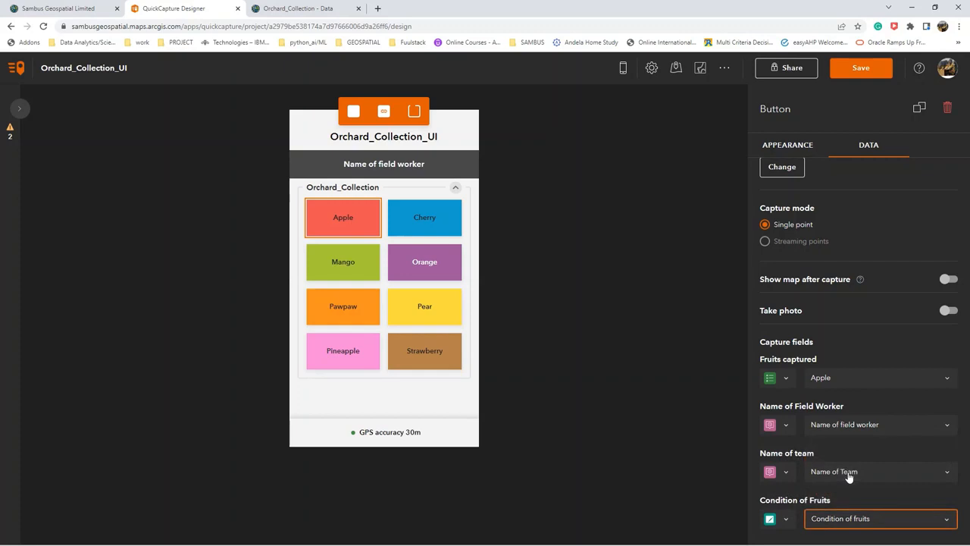
Assign the button user input "Condition of fruits" to the Cherry button's Condition of Fruits field.
click(427, 219)
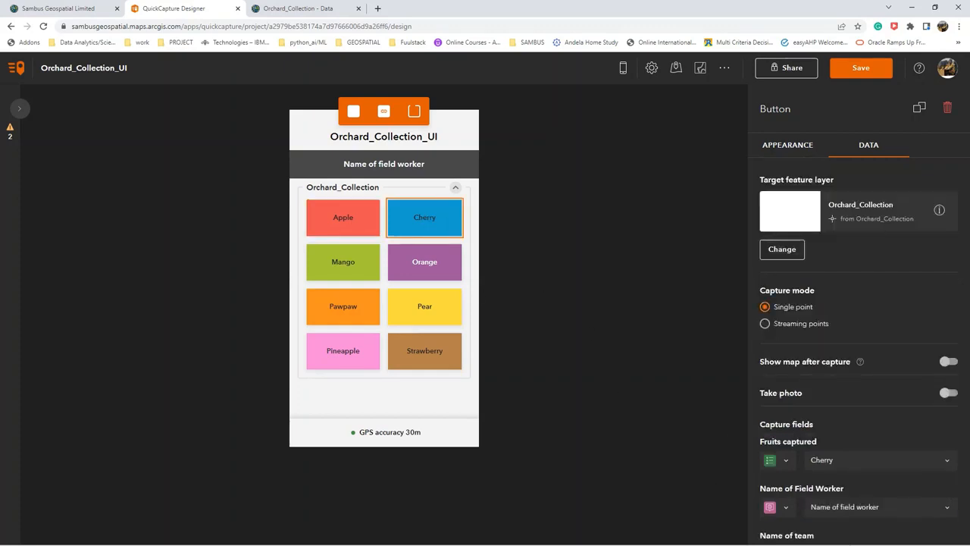
click(787, 510)
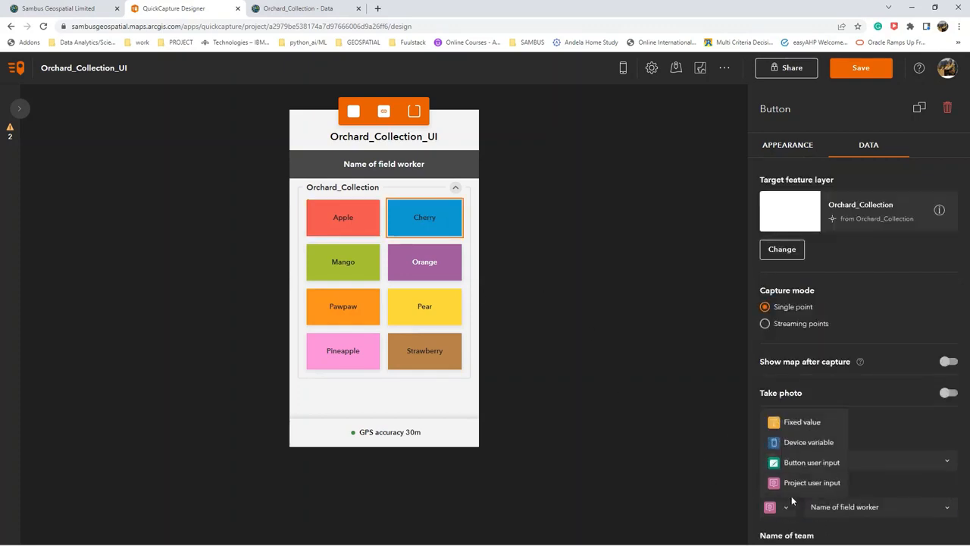
click(804, 479)
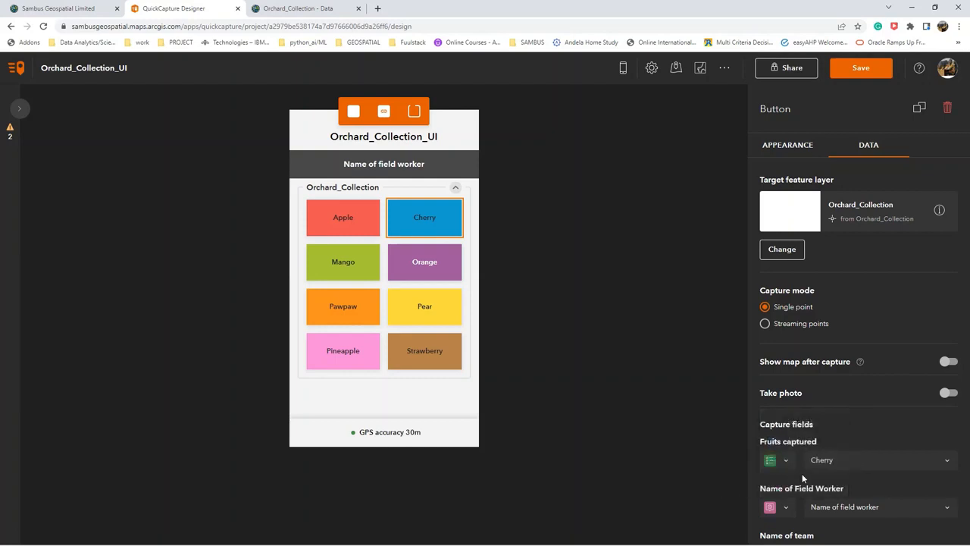
scroll(808, 475, down, 1)
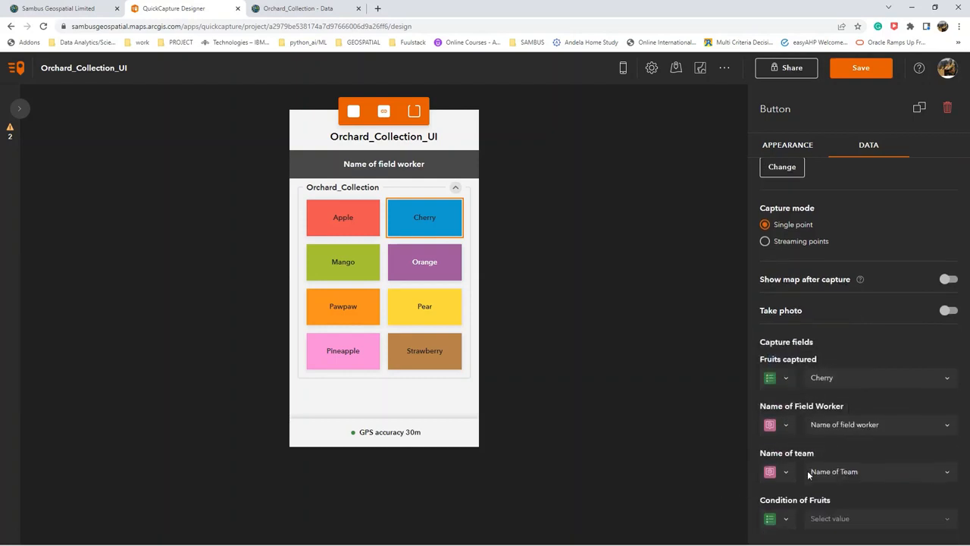
click(787, 521)
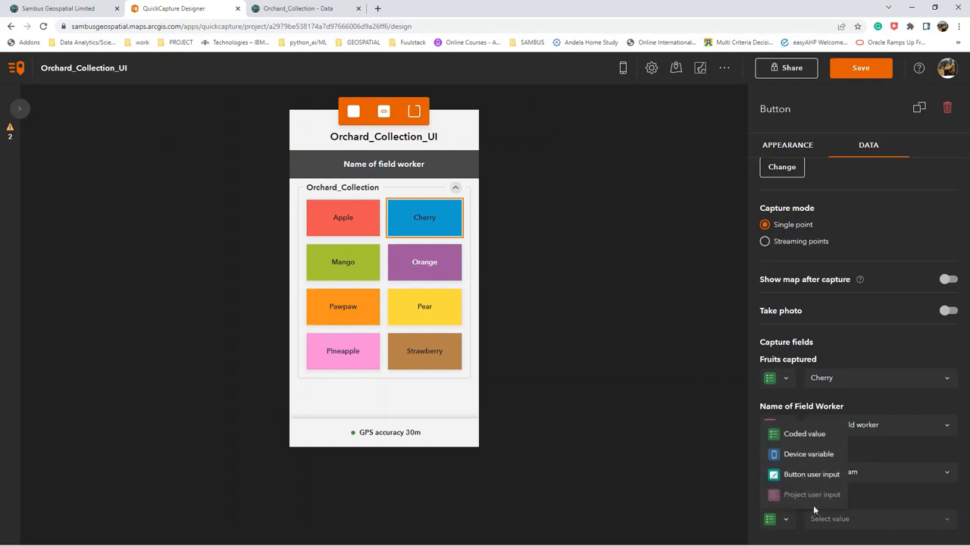
click(824, 475)
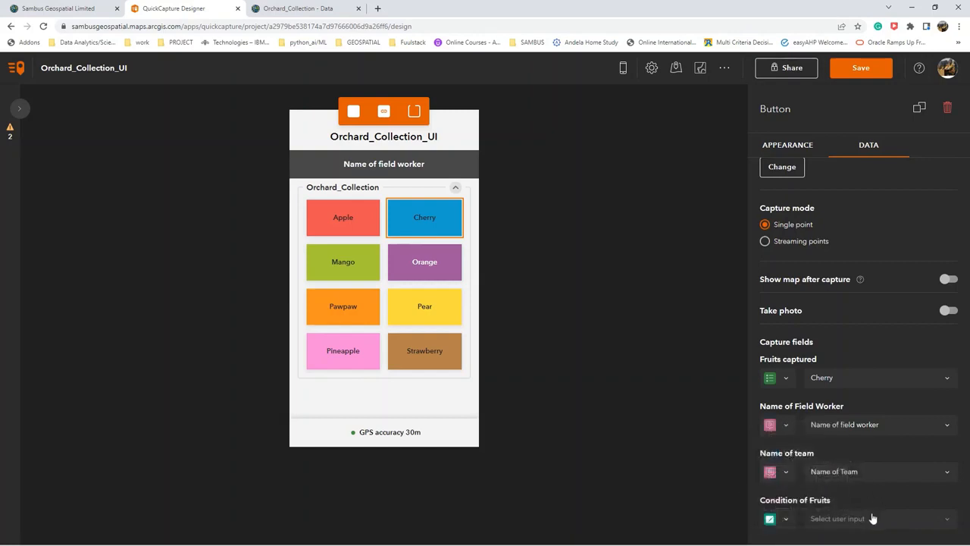
click(870, 518)
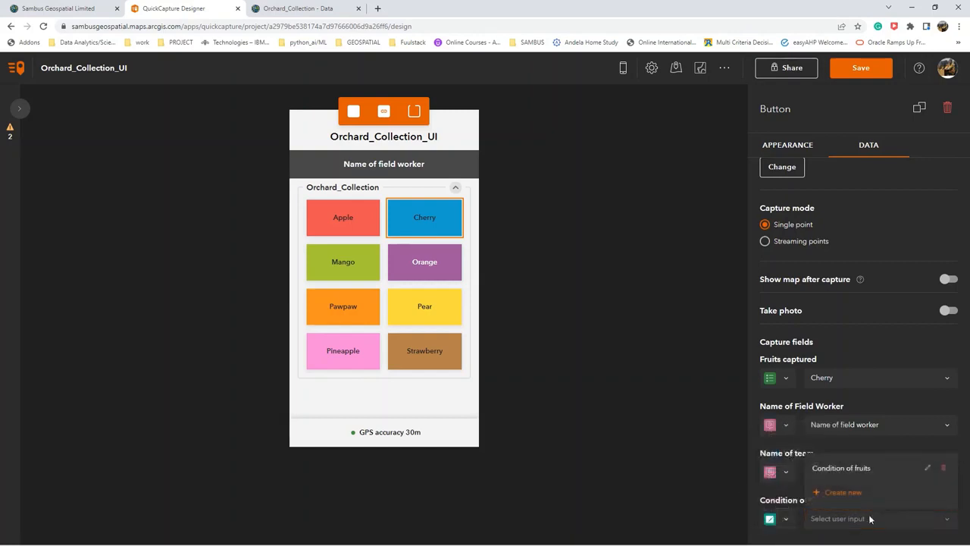
click(851, 473)
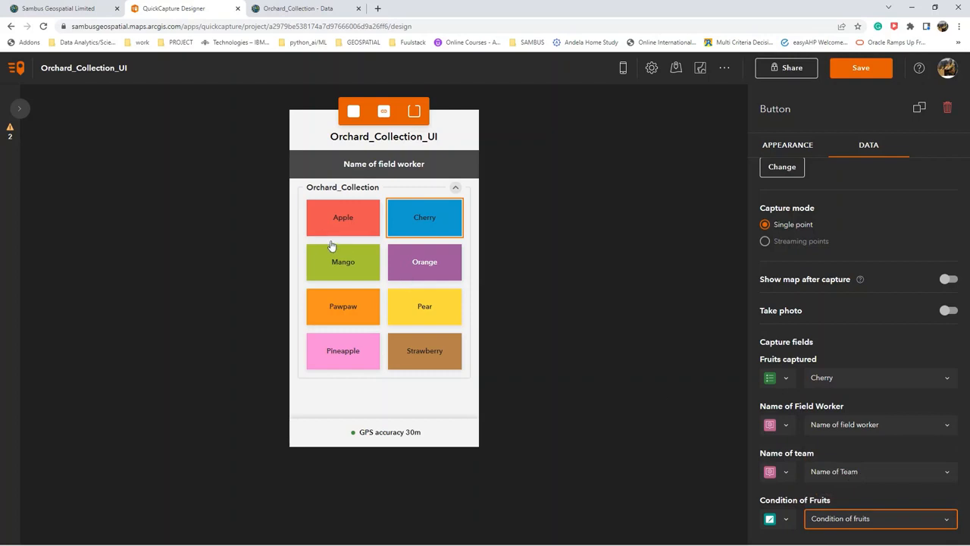
Assign the button user input "Condition of fruits" to the Mango button's Condition of Fruits field.
click(351, 265)
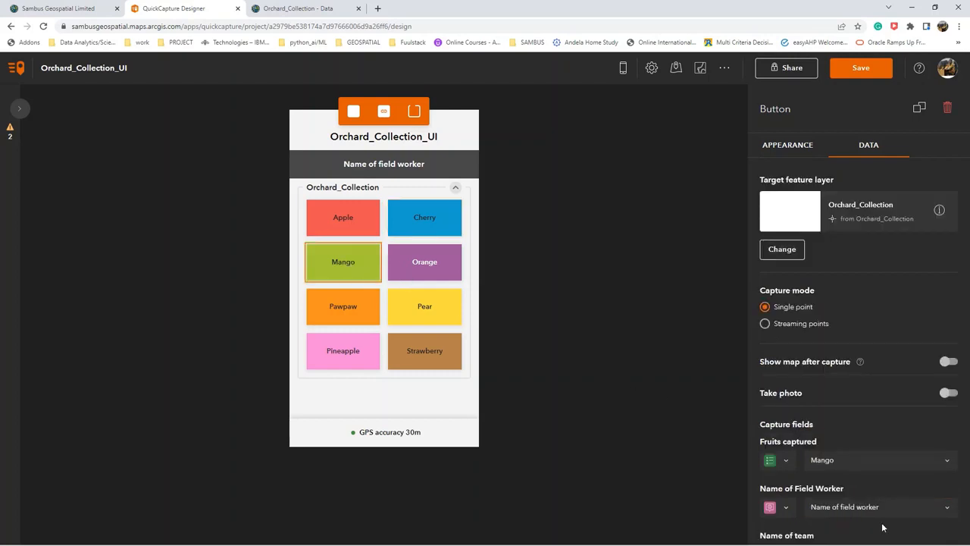
scroll(879, 486, down, 1)
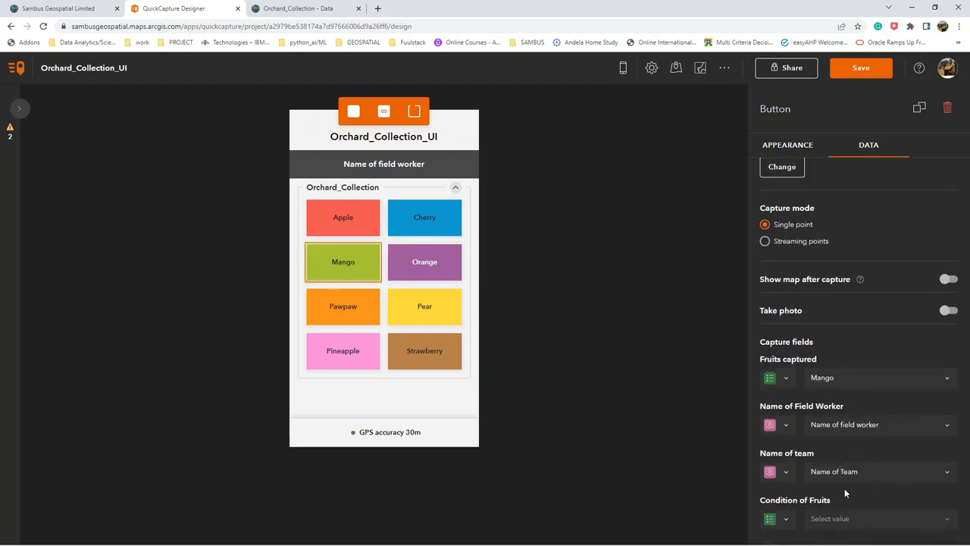
click(789, 520)
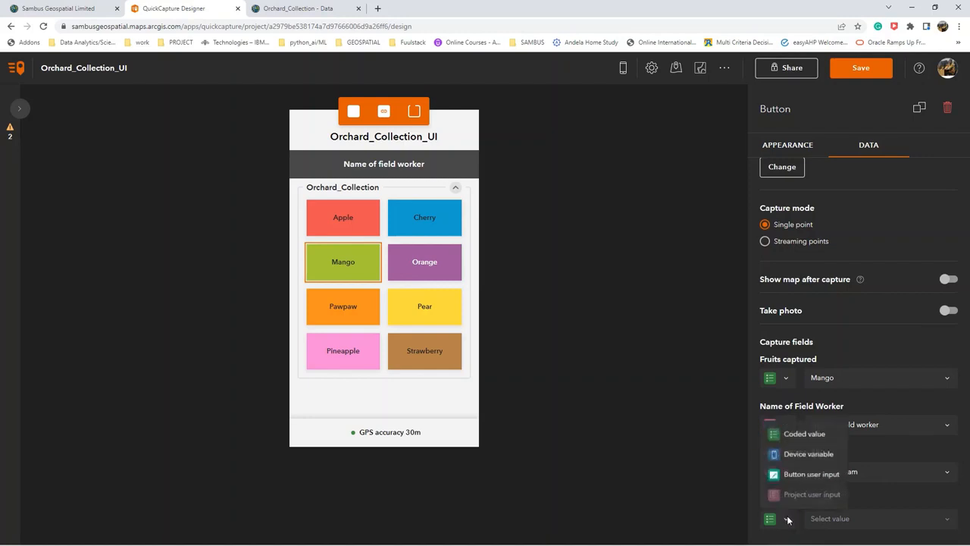
click(813, 476)
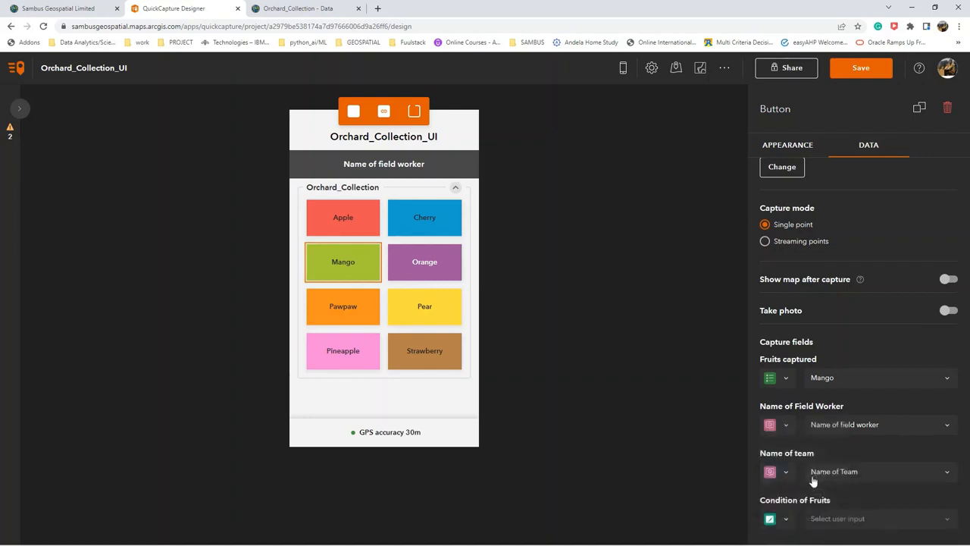
click(859, 520)
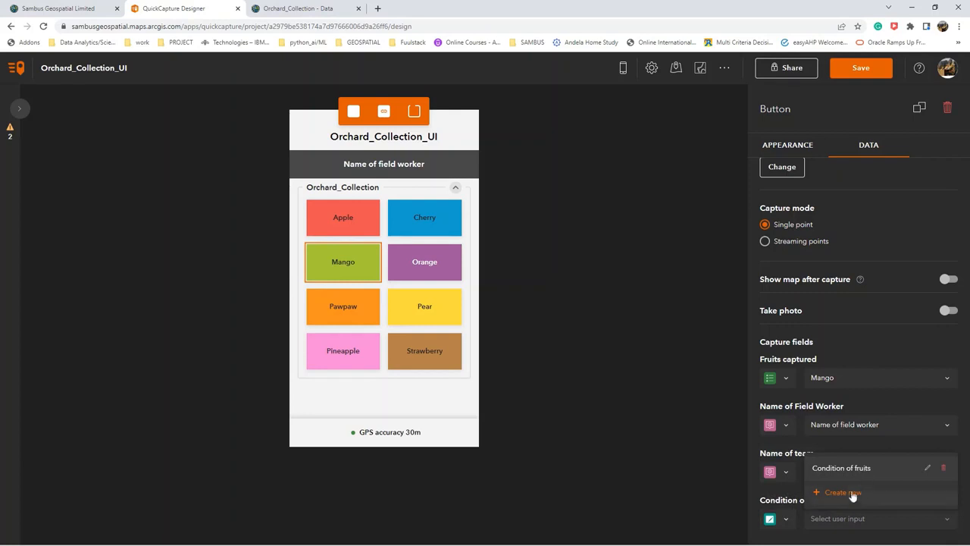
click(854, 469)
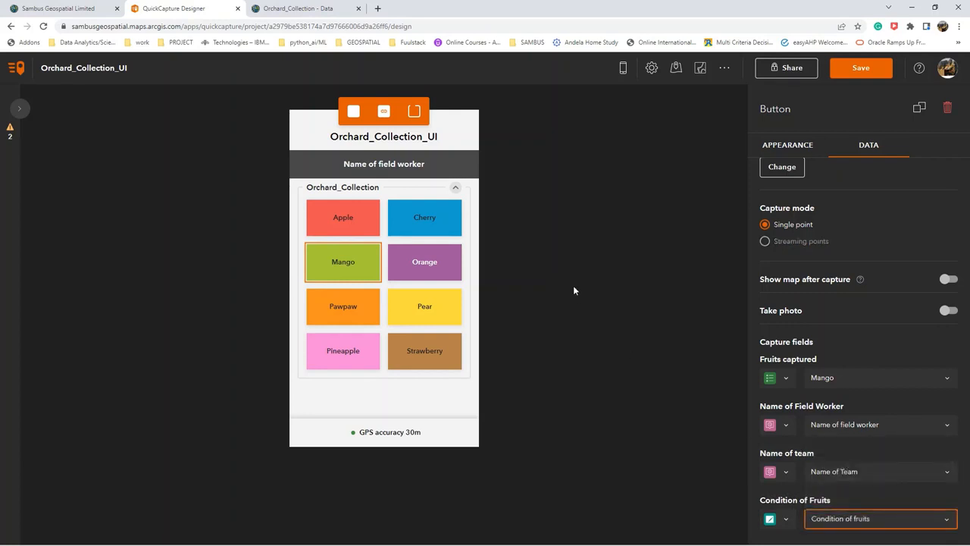
Assign the button user input "Condition of fruits" to the Orange button's Condition of Fruits field and save the project.
click(446, 275)
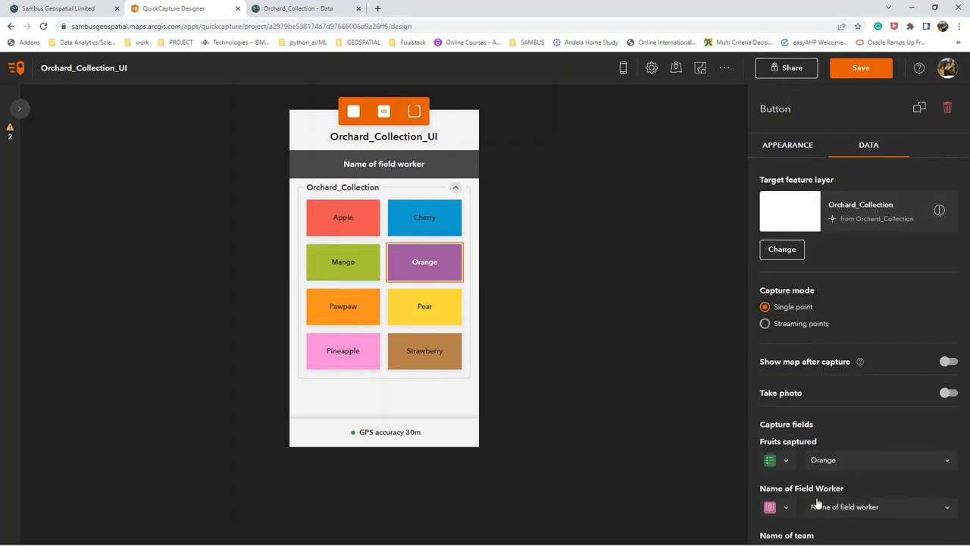
scroll(788, 501, down, 1)
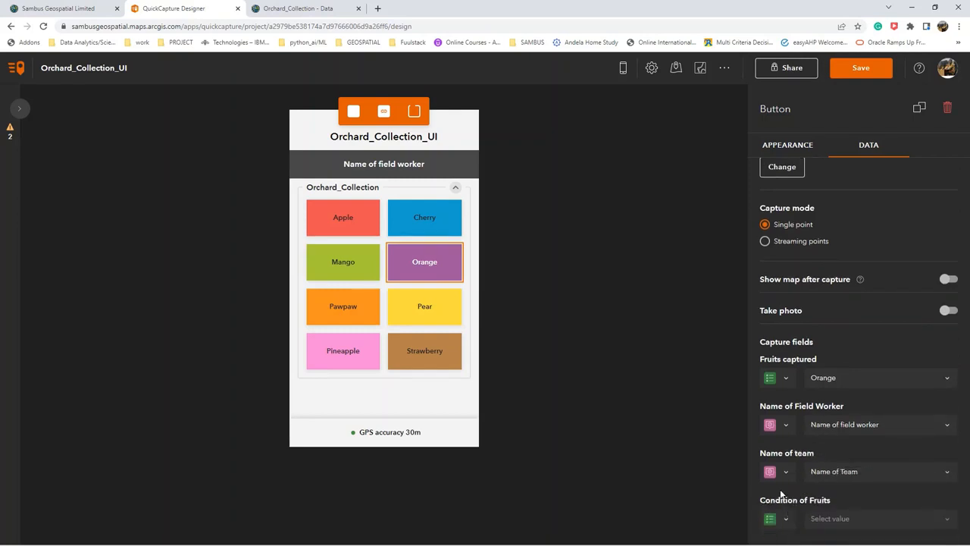
click(786, 518)
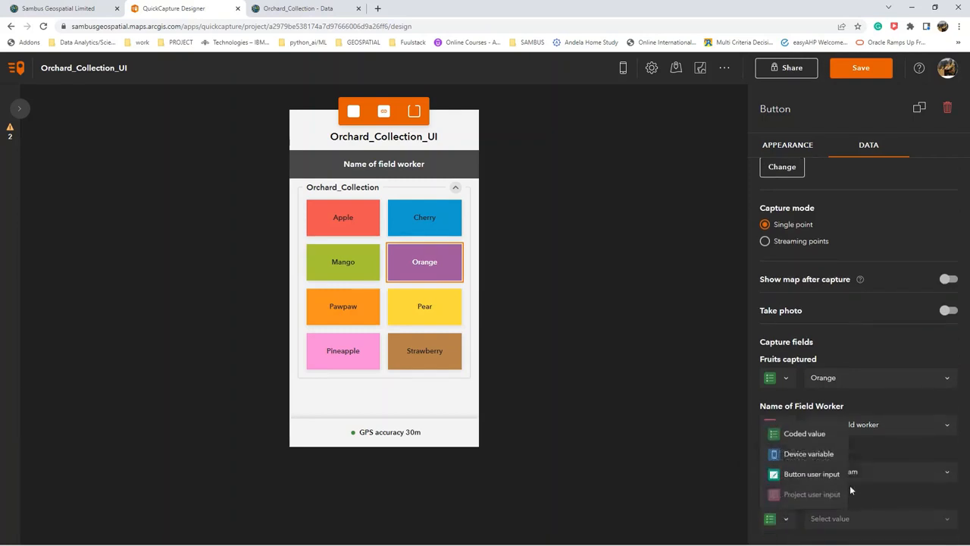
click(834, 474)
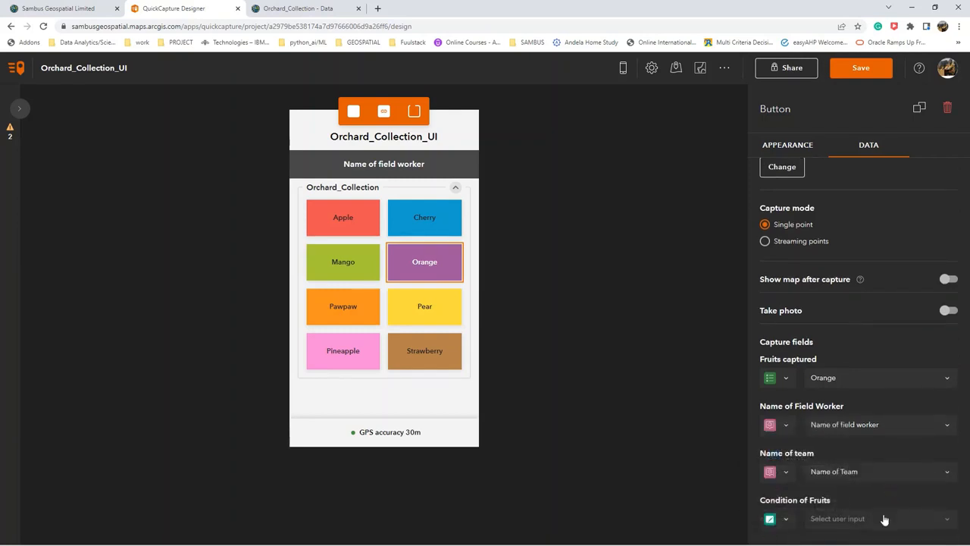
click(884, 518)
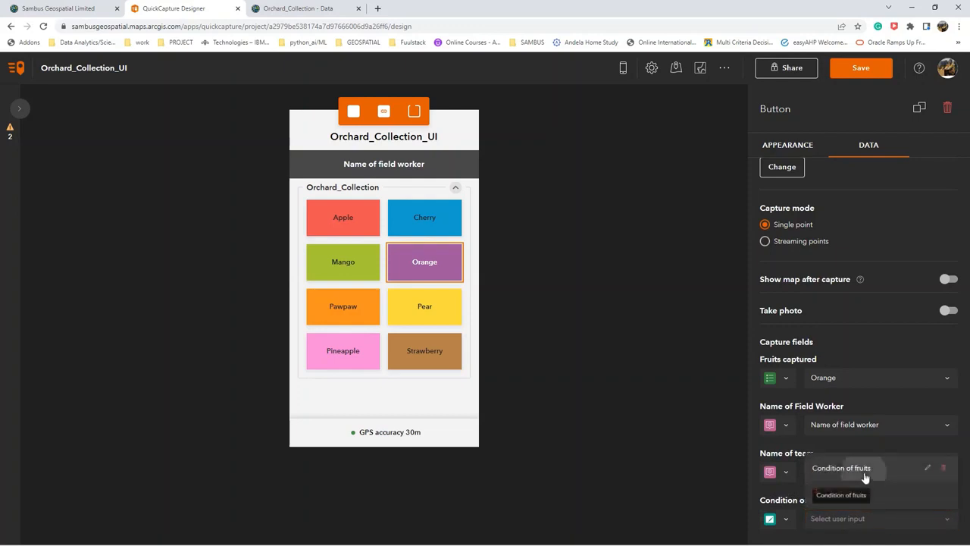
click(865, 468)
click(862, 68)
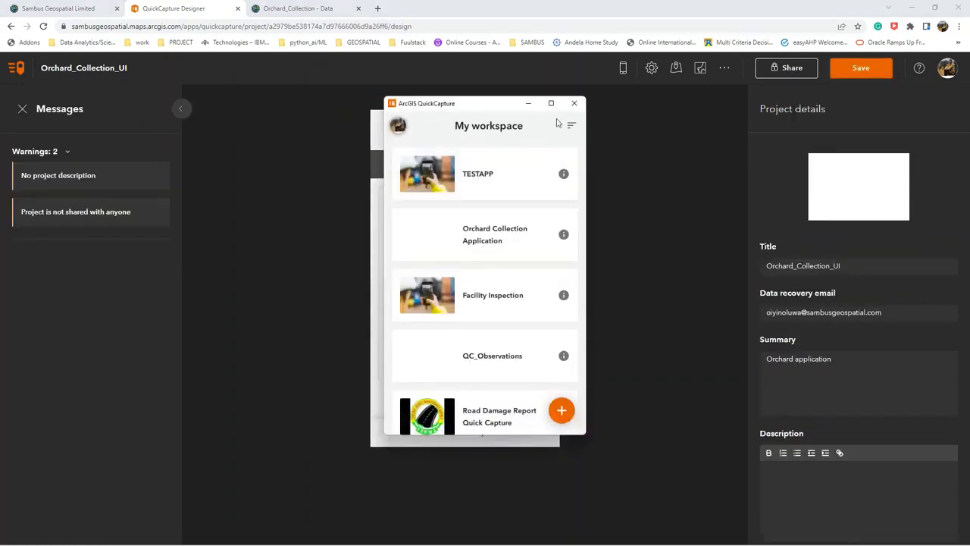
Switch to the ArcGIS QuickCapture app, browse the available projects, and download and open Orchard_Collection_UI.
click(572, 132)
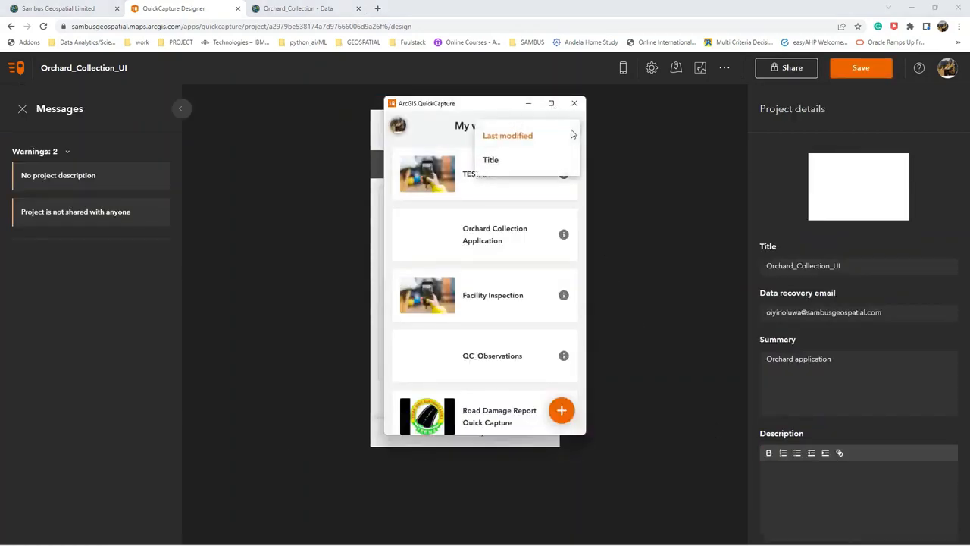
click(564, 417)
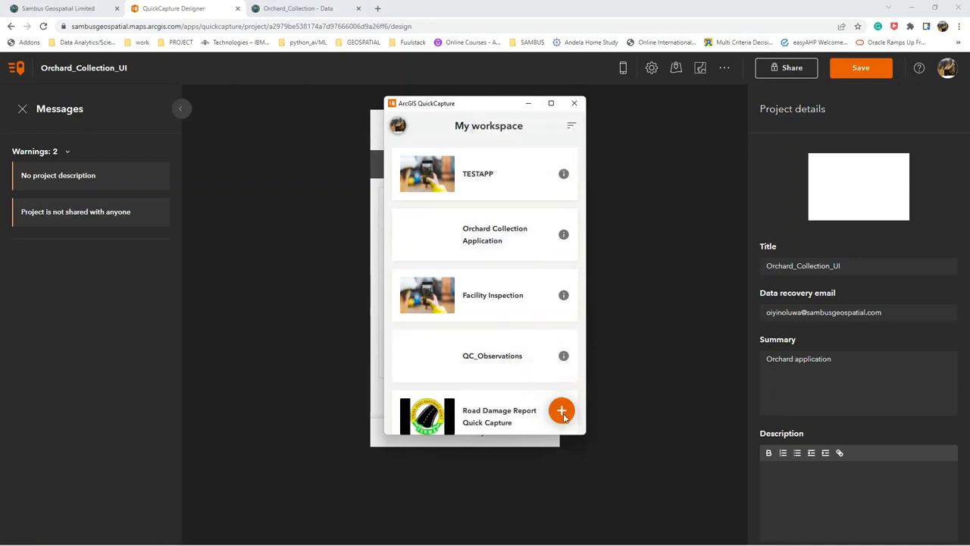
click(562, 414)
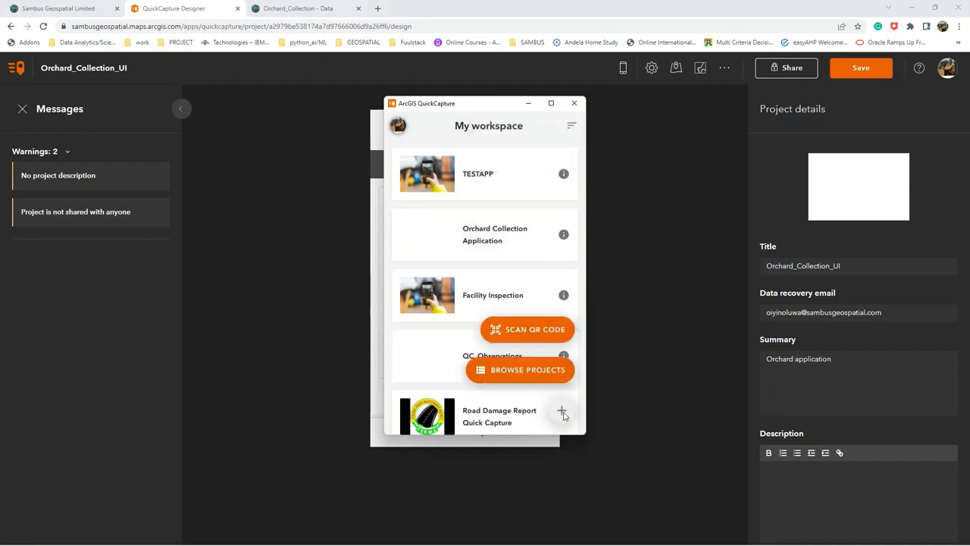
click(534, 371)
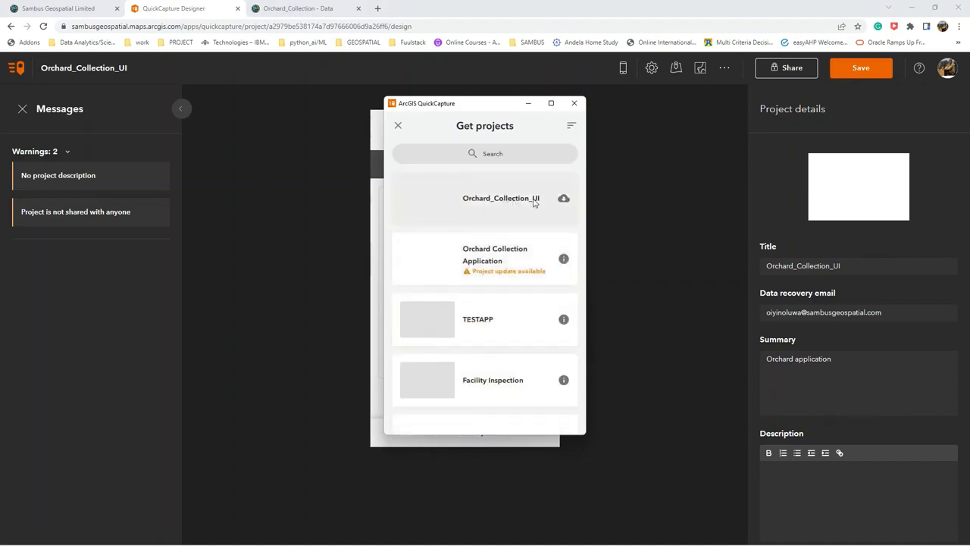
click(564, 198)
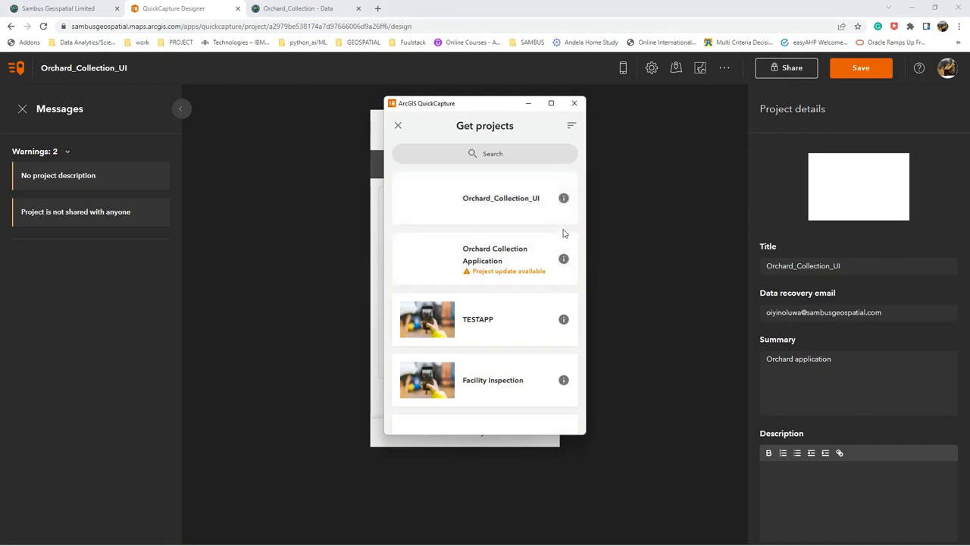
click(542, 196)
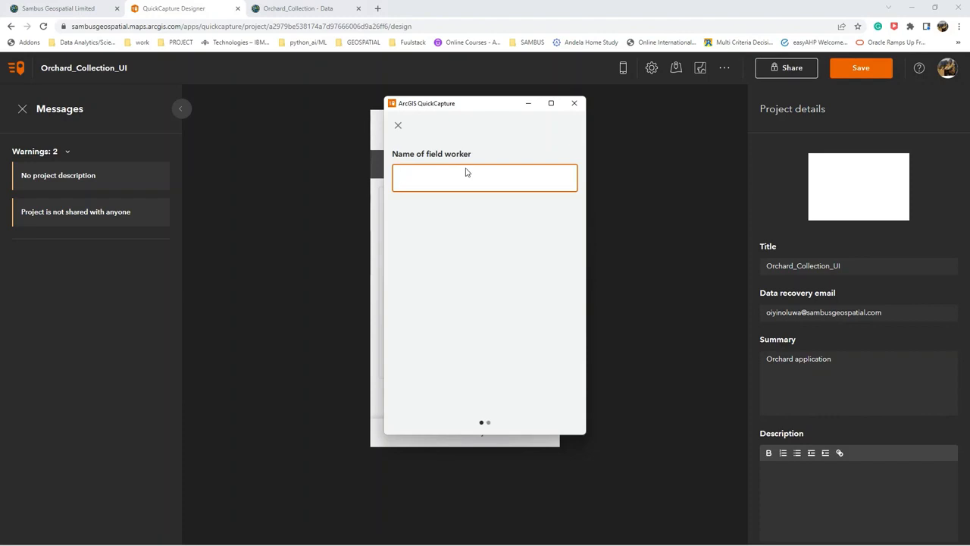
Fill in the project inputs with the field worker's name and Team A, and try to capture an Apple record.
text(Abraham)
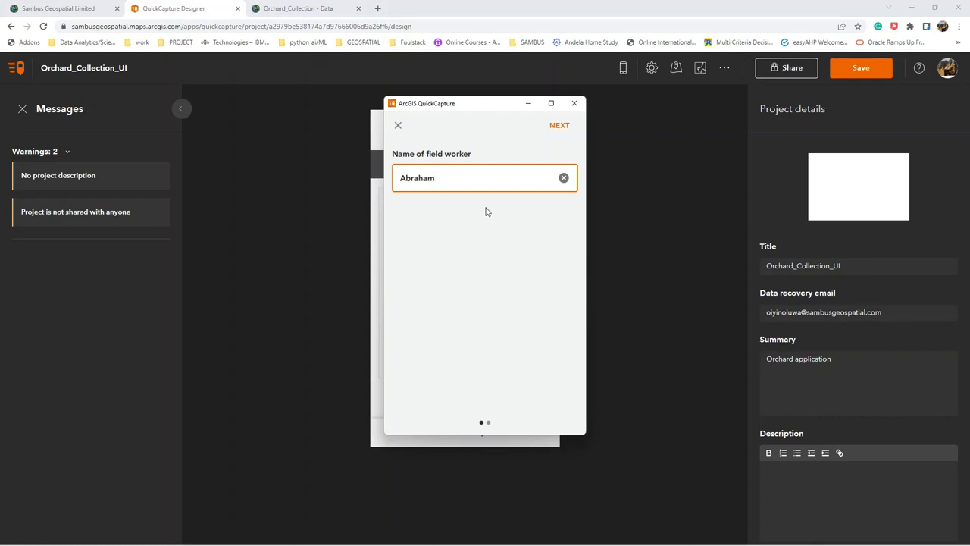
click(552, 126)
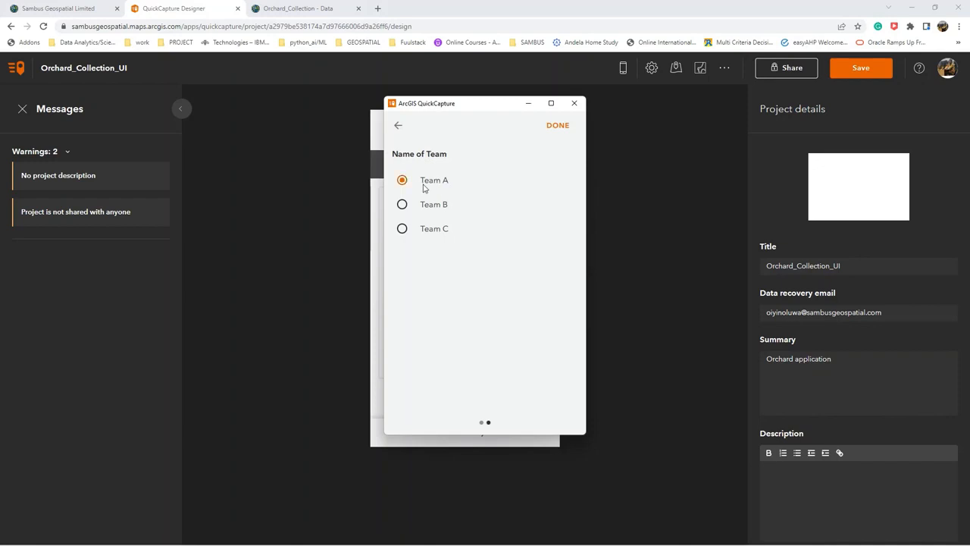
click(556, 128)
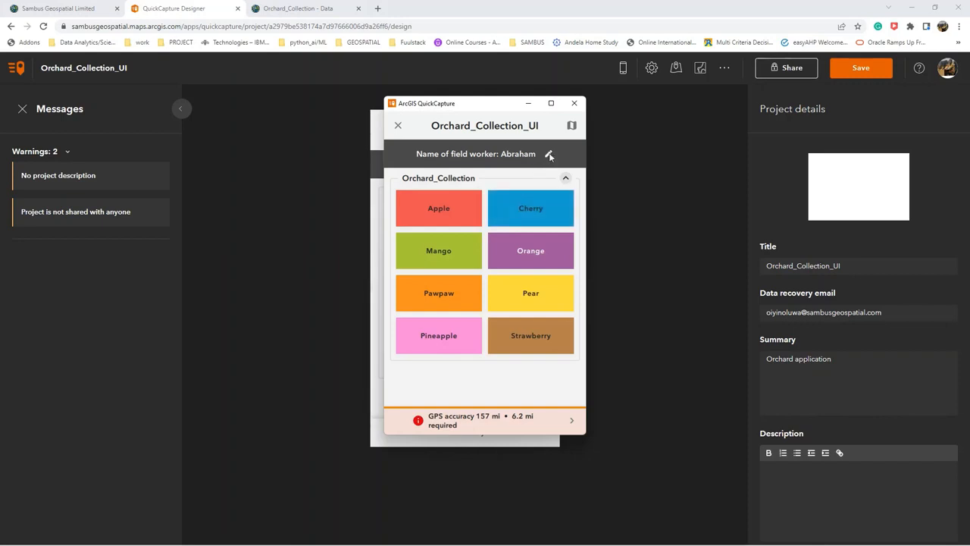
click(454, 215)
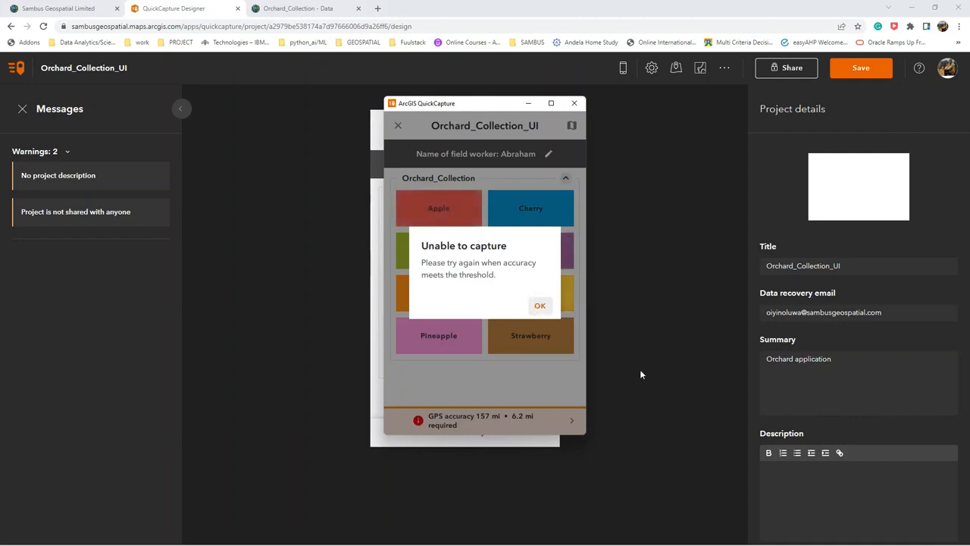